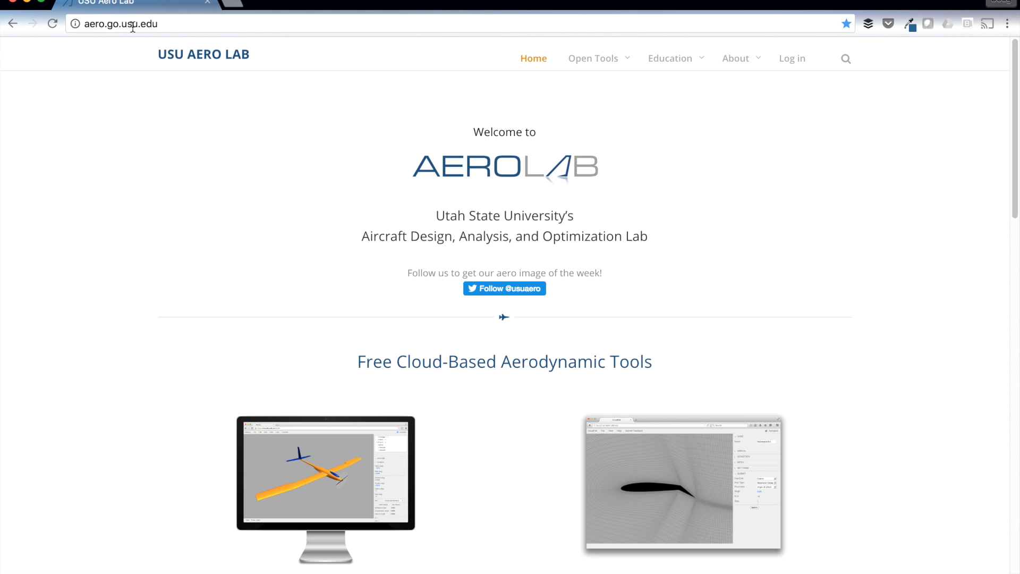
# Download the AirfoilCoefficientCalc spreadsheet from the lab's Google Drive Tools folder and open it in Excel.
pyautogui.moveTo(570, 68)
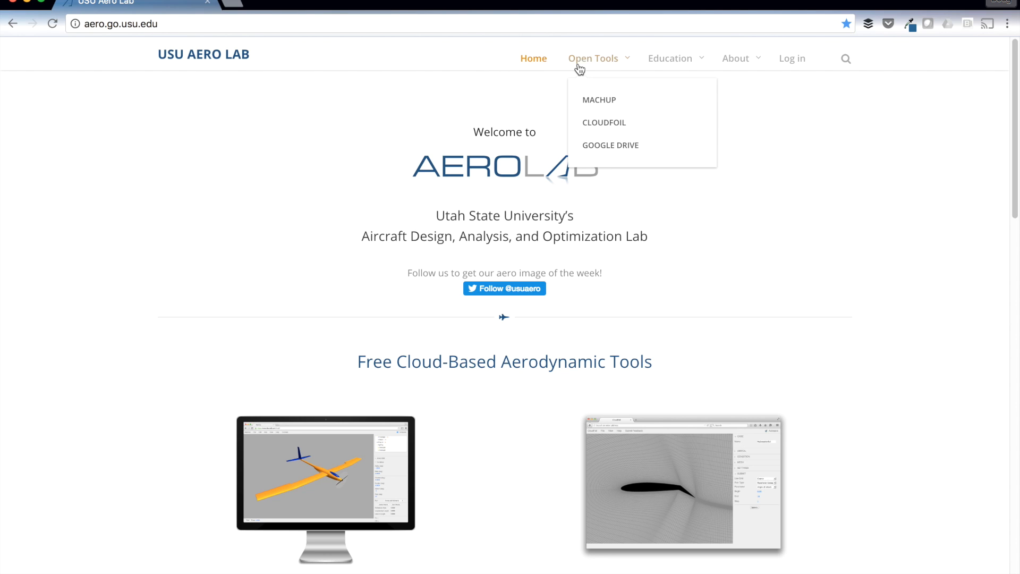
pyautogui.click(613, 149)
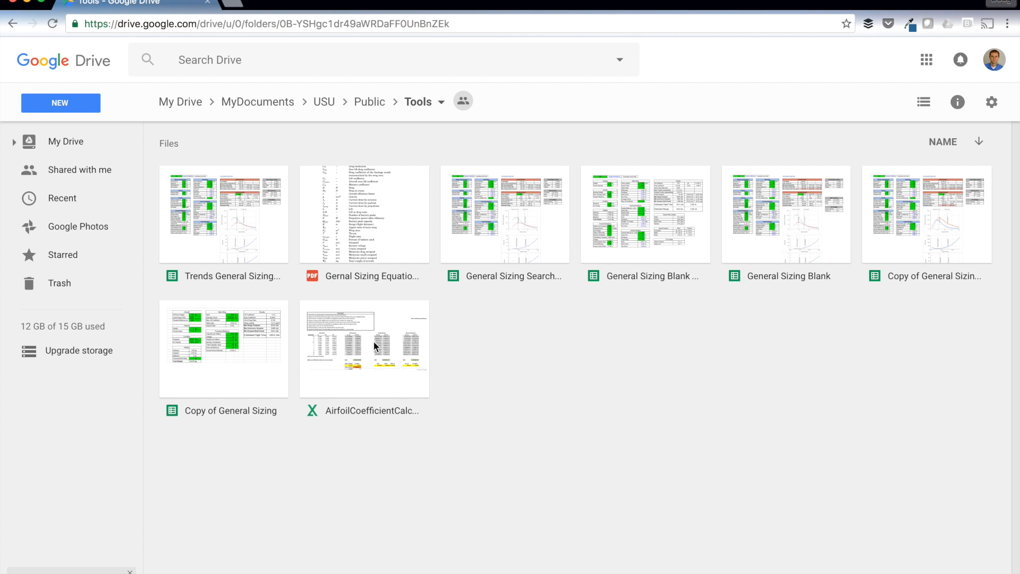
pyautogui.rightClick(363, 337)
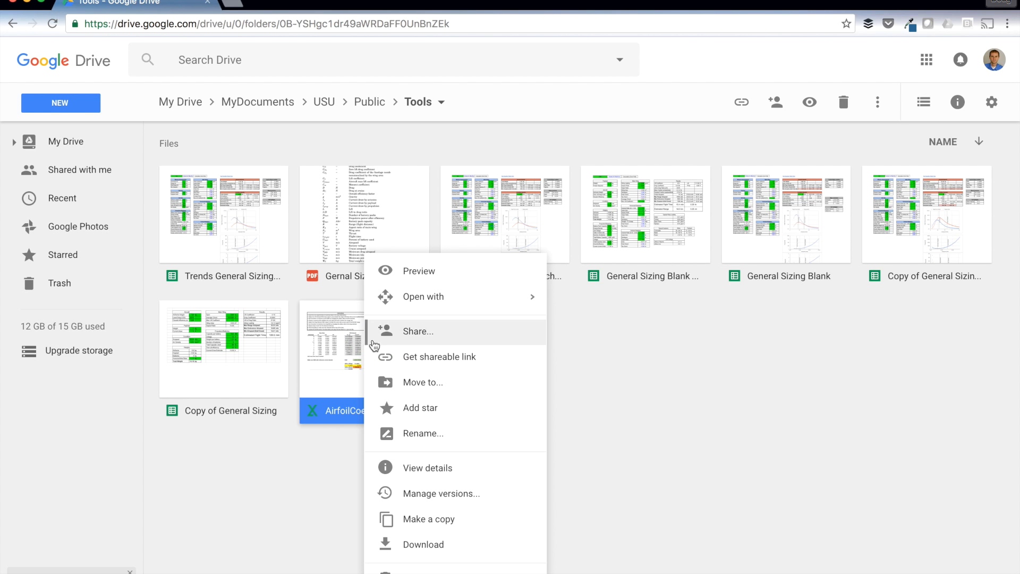
pyautogui.click(424, 544)
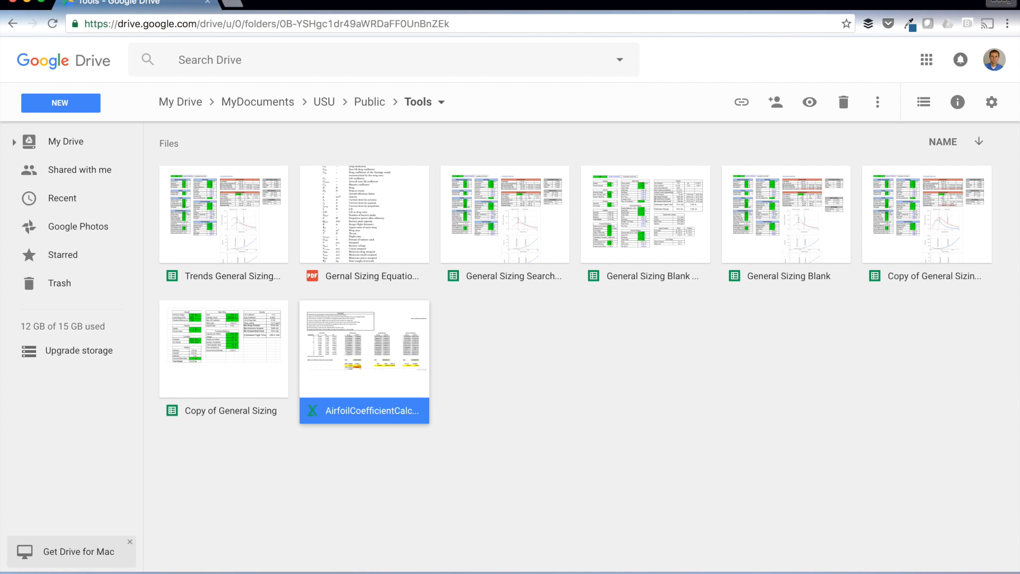
pyautogui.click(109, 573)
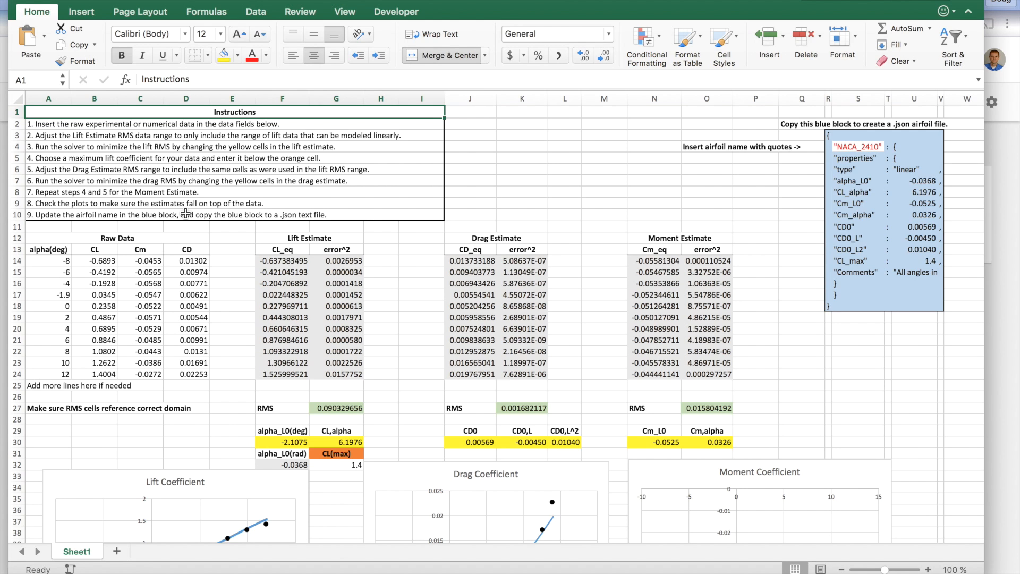
# Examine the Raw Data table's alpha, CL, Cm and CD columns in rows 14 to 24.
pyautogui.click(47, 272)
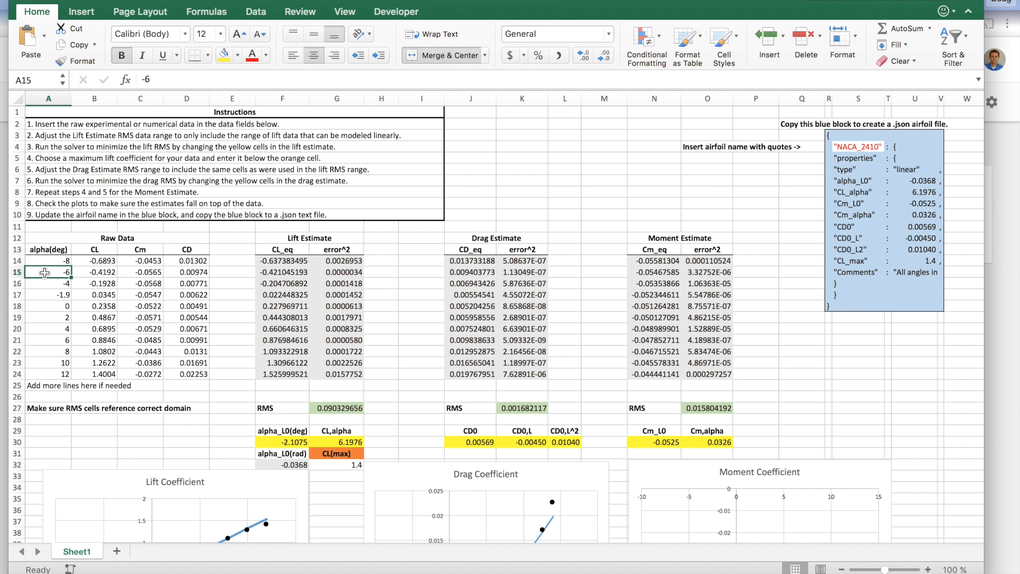
pyautogui.click(92, 272)
pyautogui.click(132, 273)
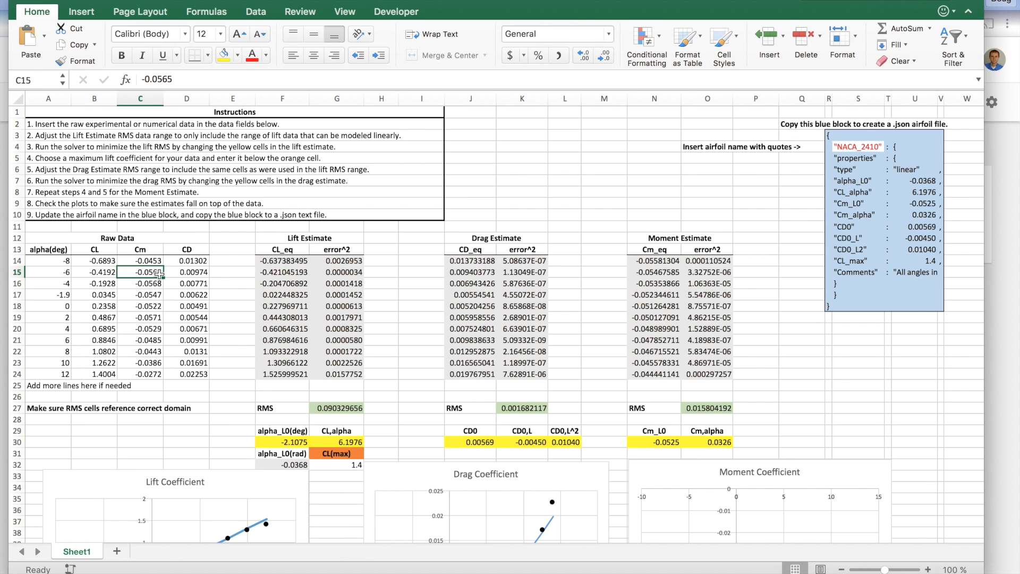
pyautogui.click(173, 273)
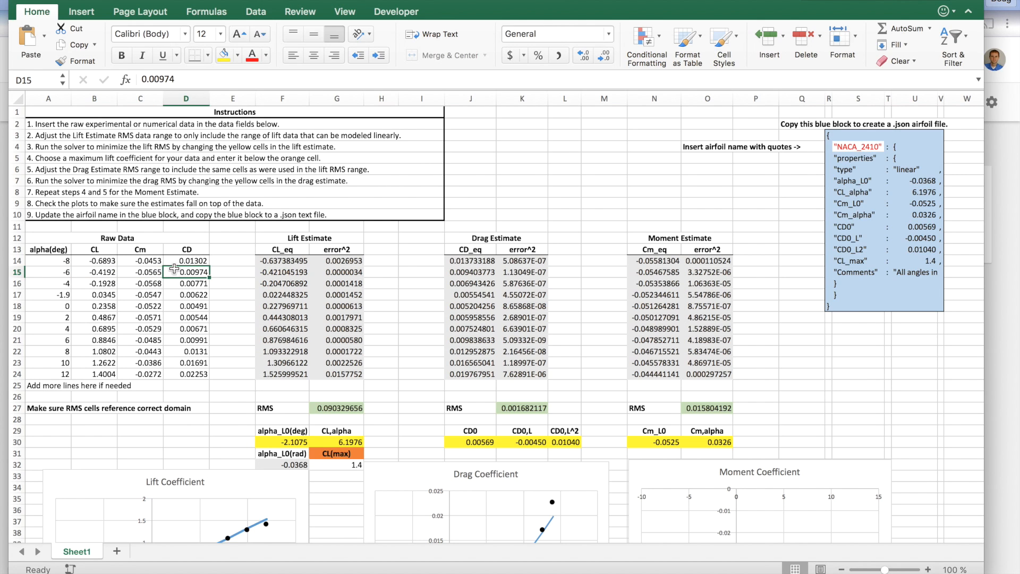
pyautogui.moveTo(77, 245); pyautogui.dragTo(87, 375)
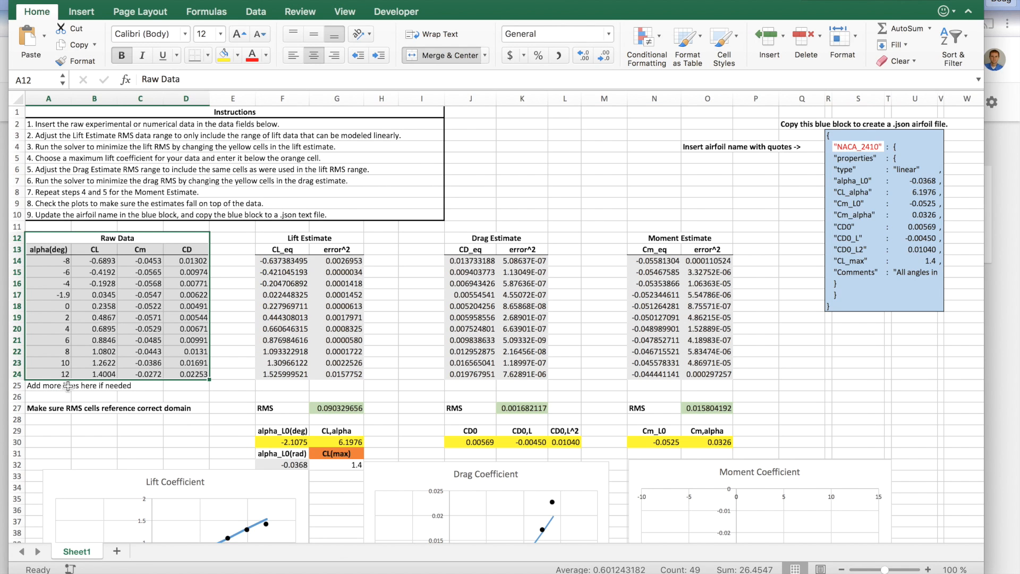
pyautogui.click(43, 359)
# Examine where extra data lines go below row 24 and which lift, drag and moment estimate formulas must extend with them.
pyautogui.moveTo(17, 374); pyautogui.dragTo(16, 431)
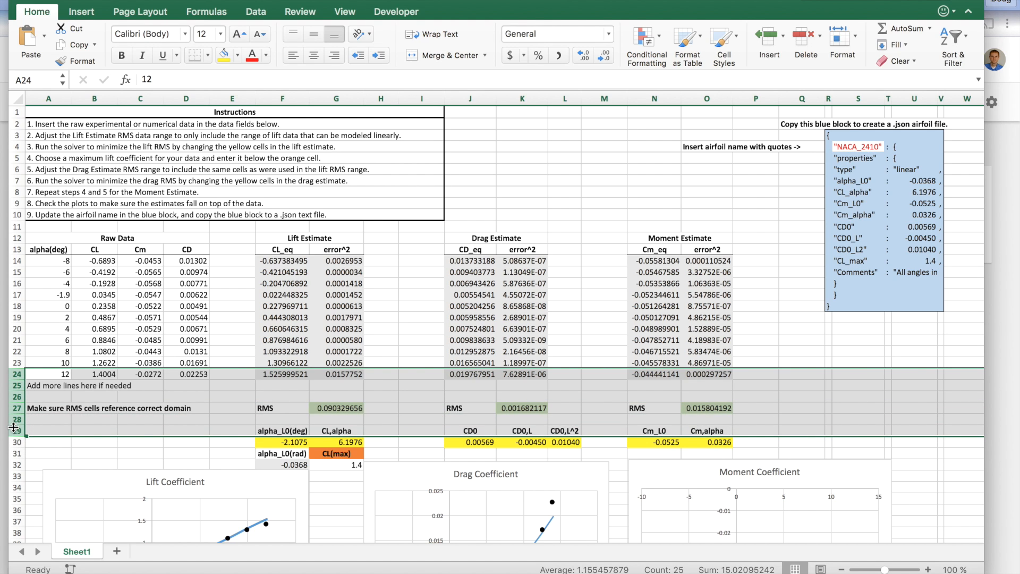
pyautogui.rightClick(16, 389)
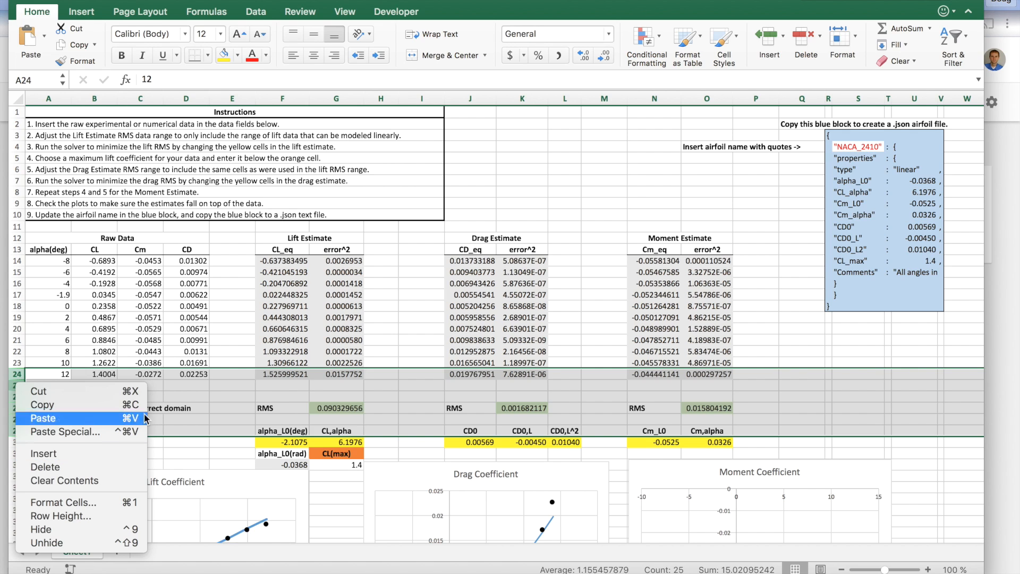
pyautogui.click(209, 377)
pyautogui.click(248, 371)
pyautogui.moveTo(272, 373); pyautogui.dragTo(704, 374)
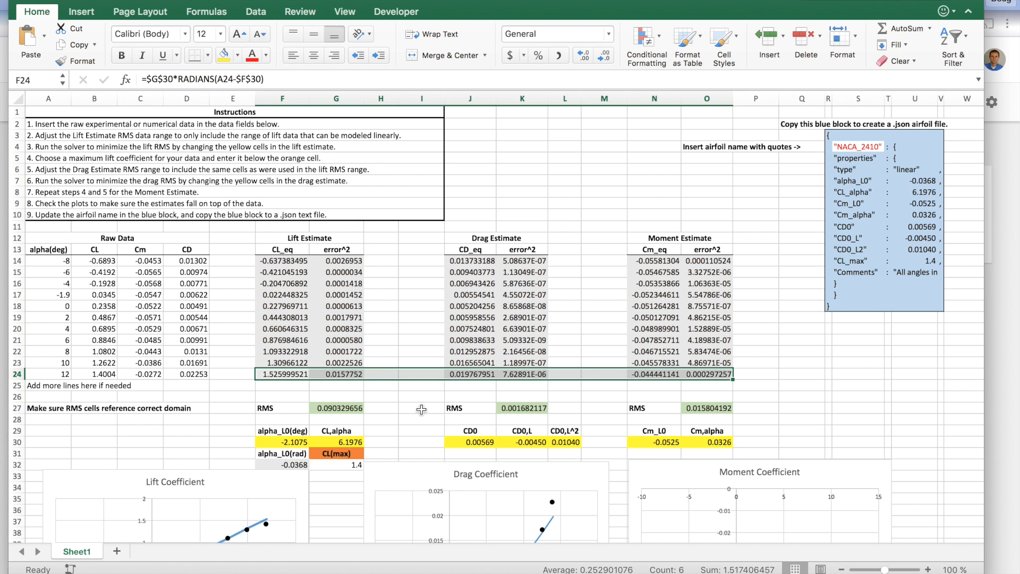
pyautogui.click(82, 384)
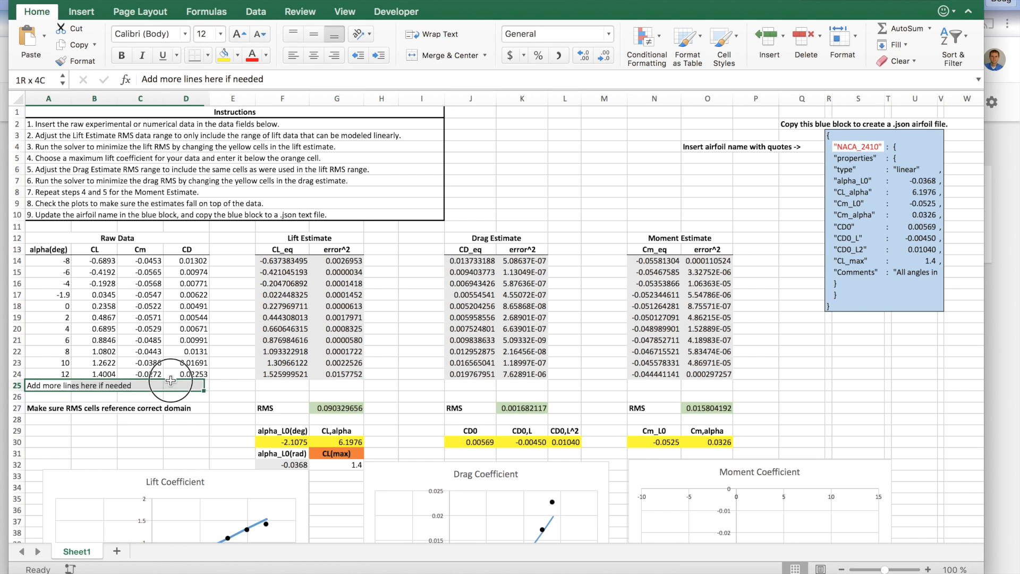
pyautogui.click(290, 375)
pyautogui.moveTo(331, 374); pyautogui.dragTo(728, 378)
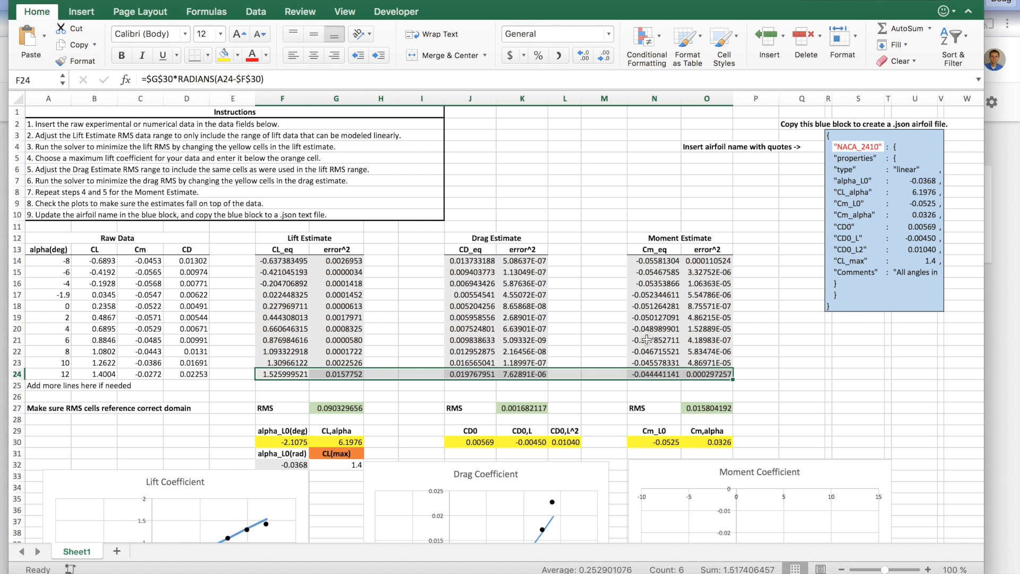
pyautogui.moveTo(67, 267); pyautogui.dragTo(191, 364)
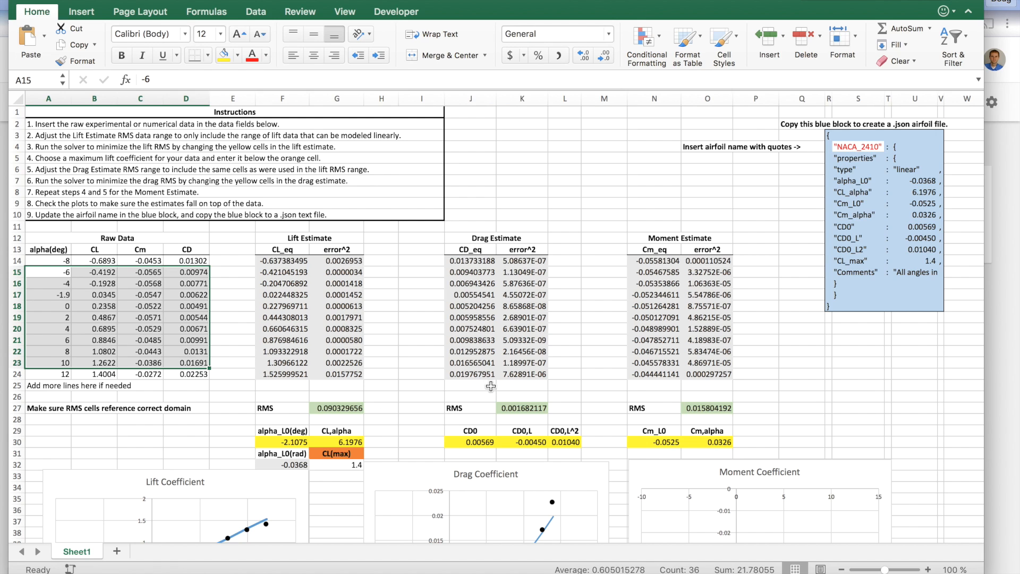
pyautogui.moveTo(473, 386); pyautogui.dragTo(520, 386)
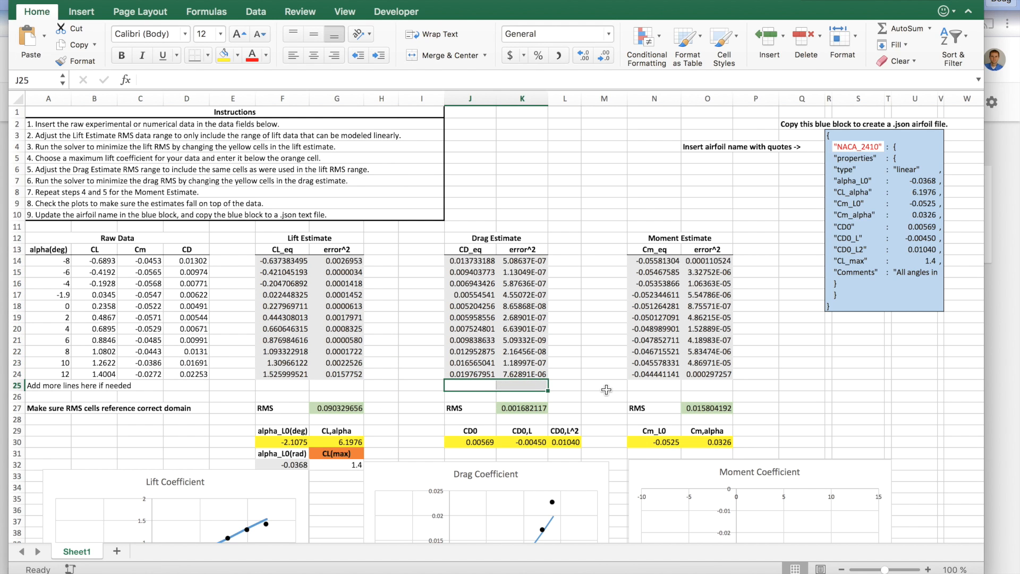
pyautogui.moveTo(194, 385); pyautogui.dragTo(51, 385)
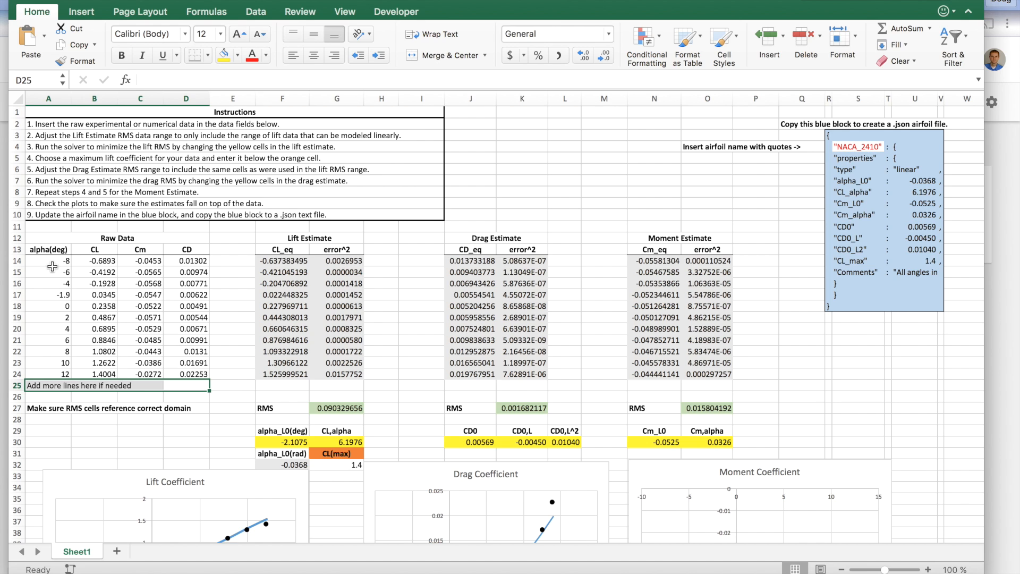
pyautogui.moveTo(51, 261); pyautogui.dragTo(186, 373)
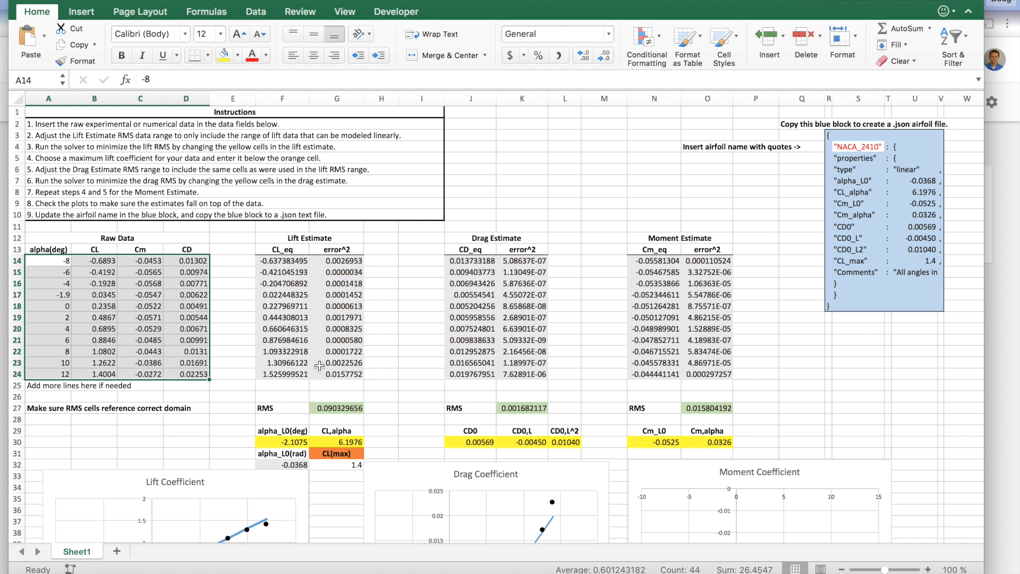
# Examine the alpha_L0 and CL,alpha coefficients and the CL and CL_eq series they relate to in the Lift Coefficient chart.
pyautogui.click(273, 441)
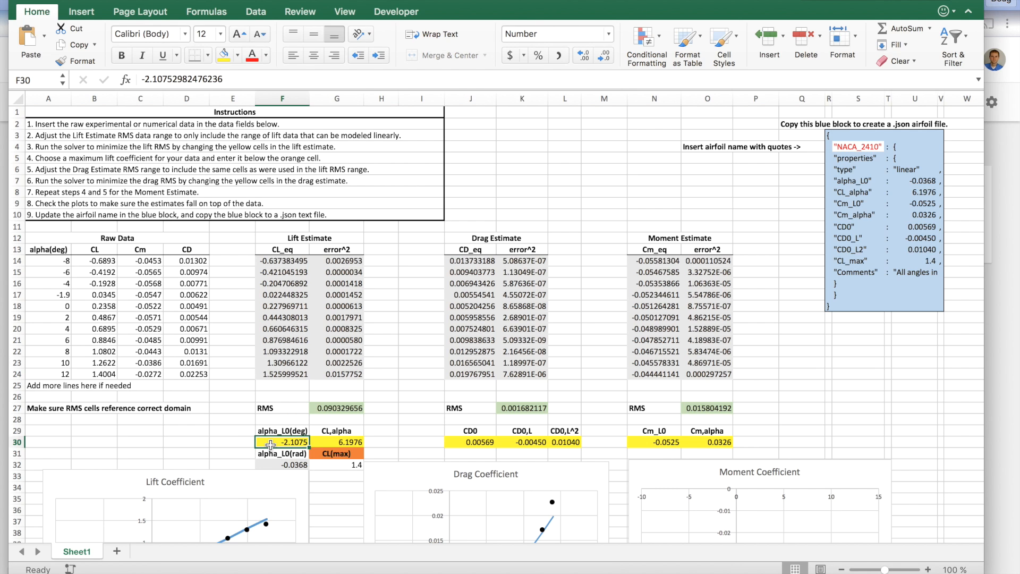
pyautogui.click(330, 444)
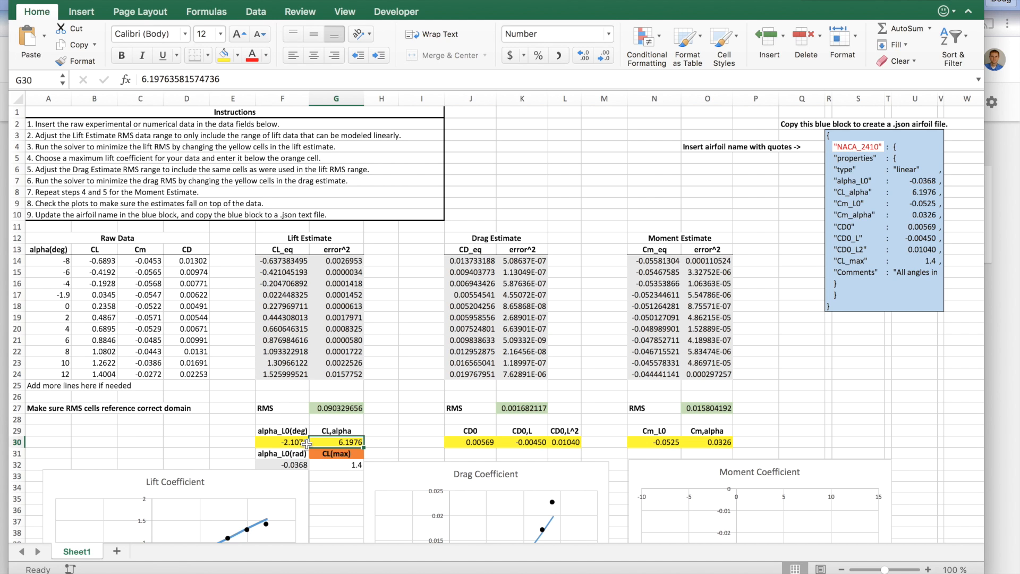
pyautogui.scroll(-1, 295, 437)
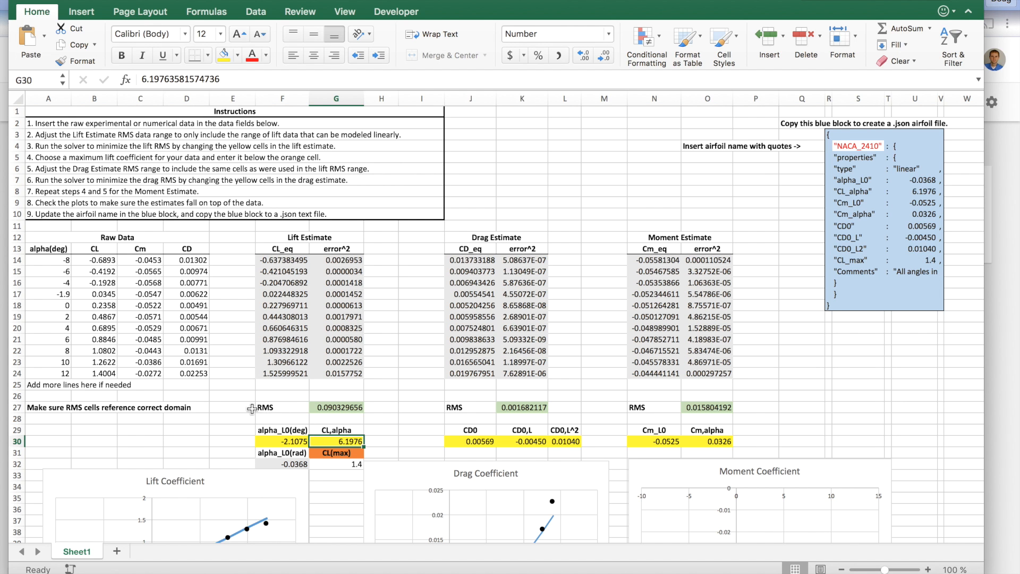
pyautogui.scroll(-2, 249, 408)
pyautogui.scroll(-9, 247, 408)
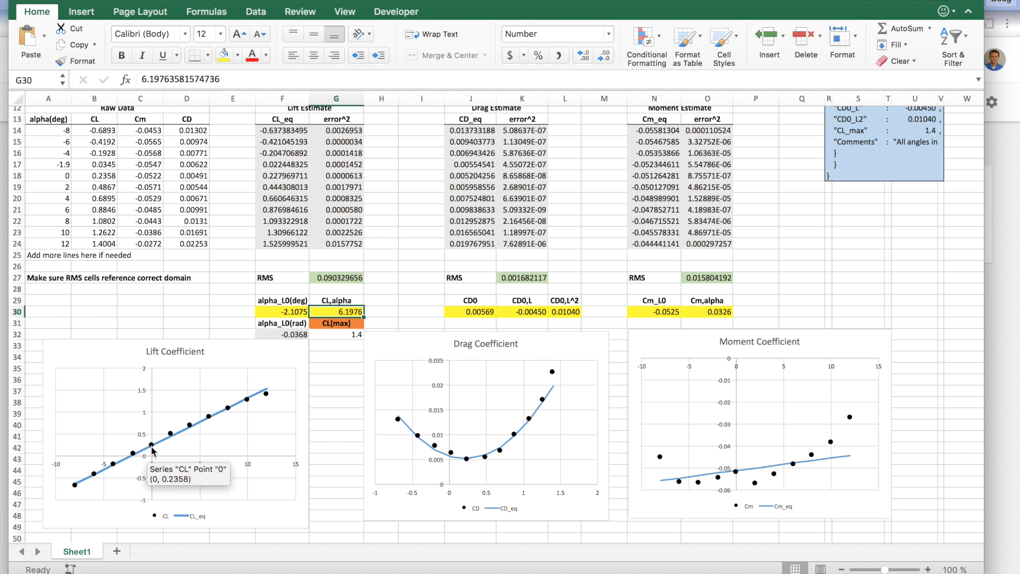
pyautogui.click(267, 395)
pyautogui.scroll(1, 187, 321)
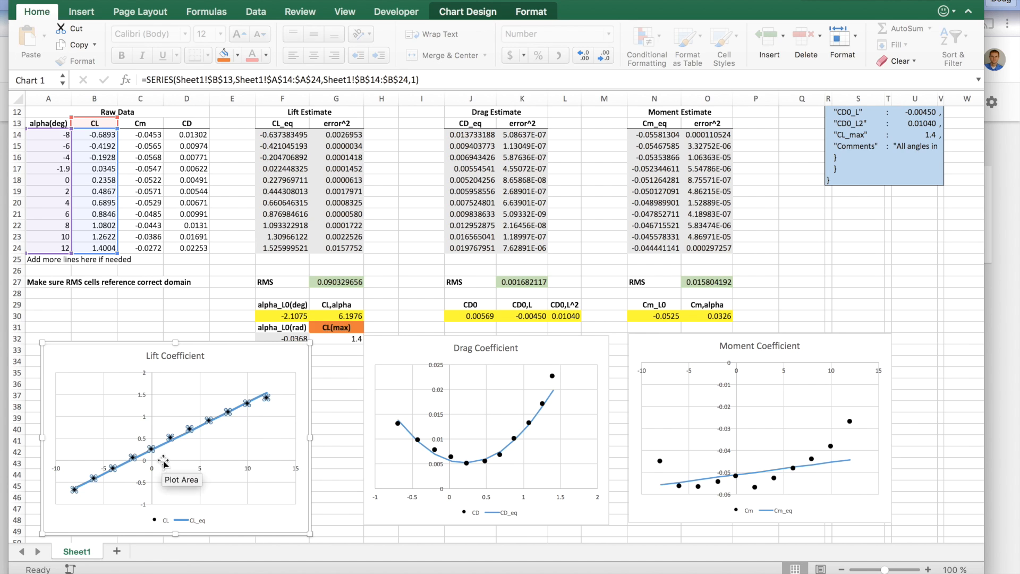
pyautogui.click(183, 444)
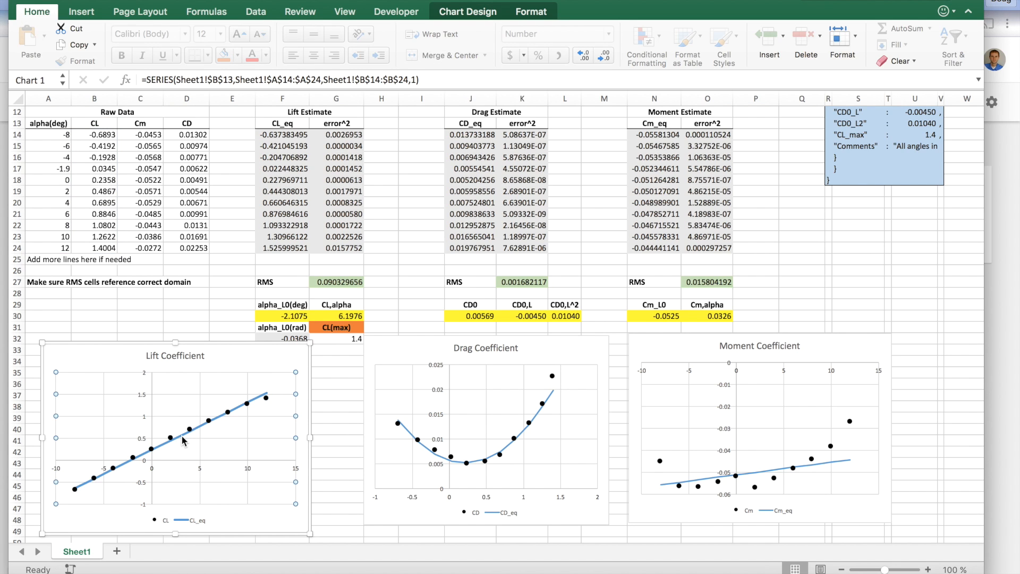
pyautogui.click(181, 439)
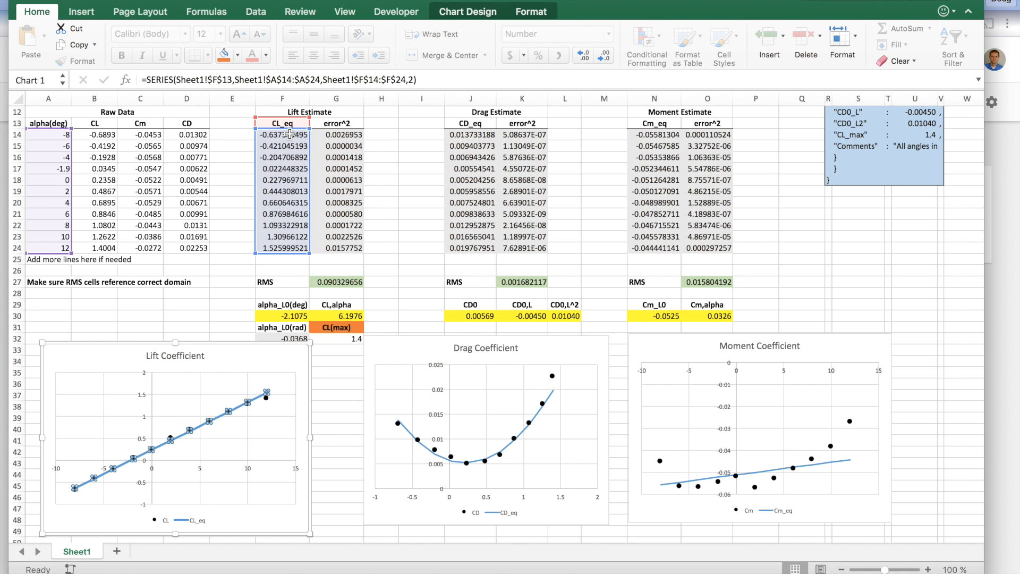
pyautogui.click(296, 316)
pyautogui.press('Right')
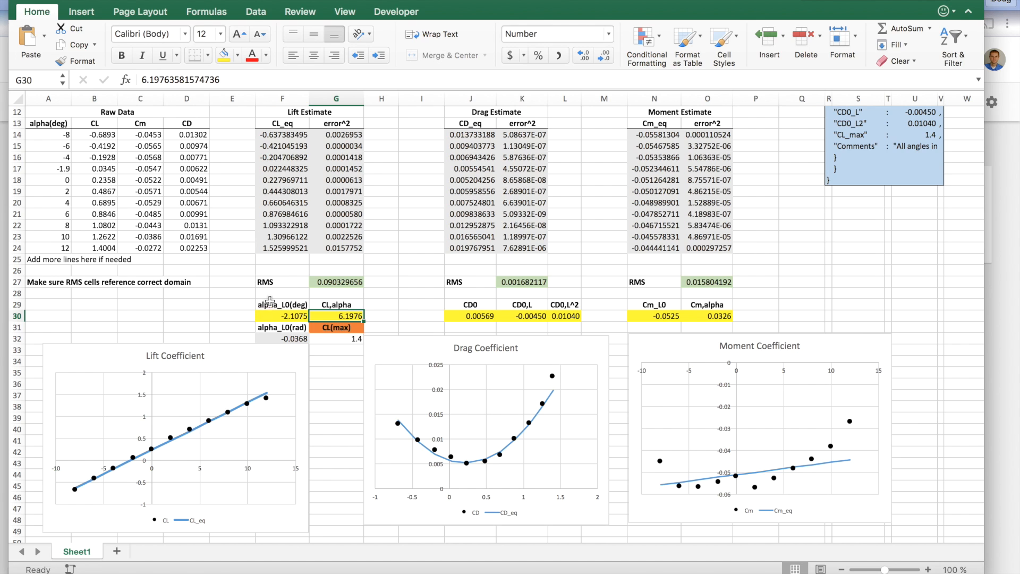
# Inspect the formulas in the Lift Estimate's CL_eq and error^2 columns, including the cell references in G14.
pyautogui.moveTo(276, 132); pyautogui.dragTo(279, 238)
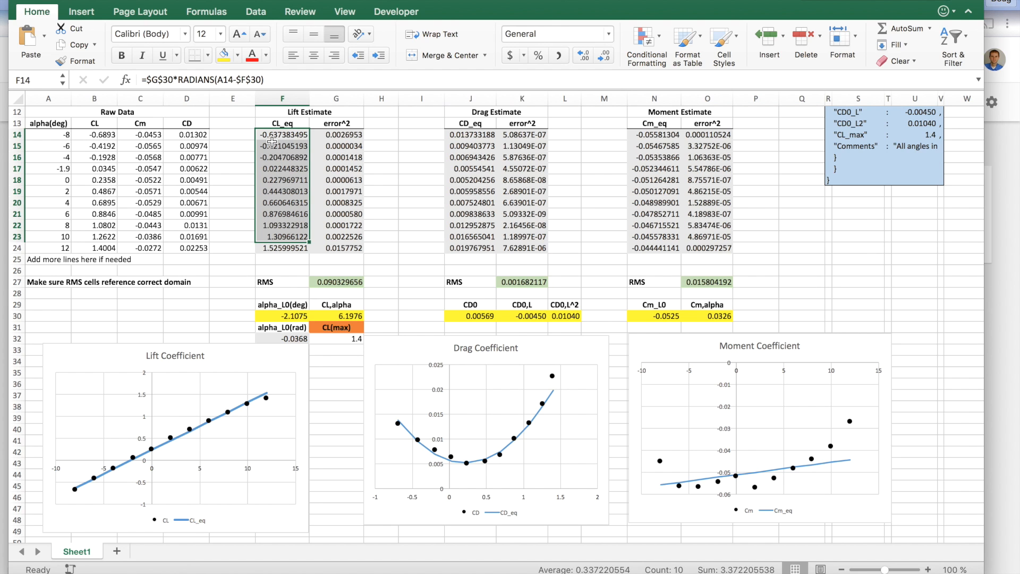
pyautogui.click(325, 136)
pyautogui.moveTo(325, 136); pyautogui.dragTo(334, 238)
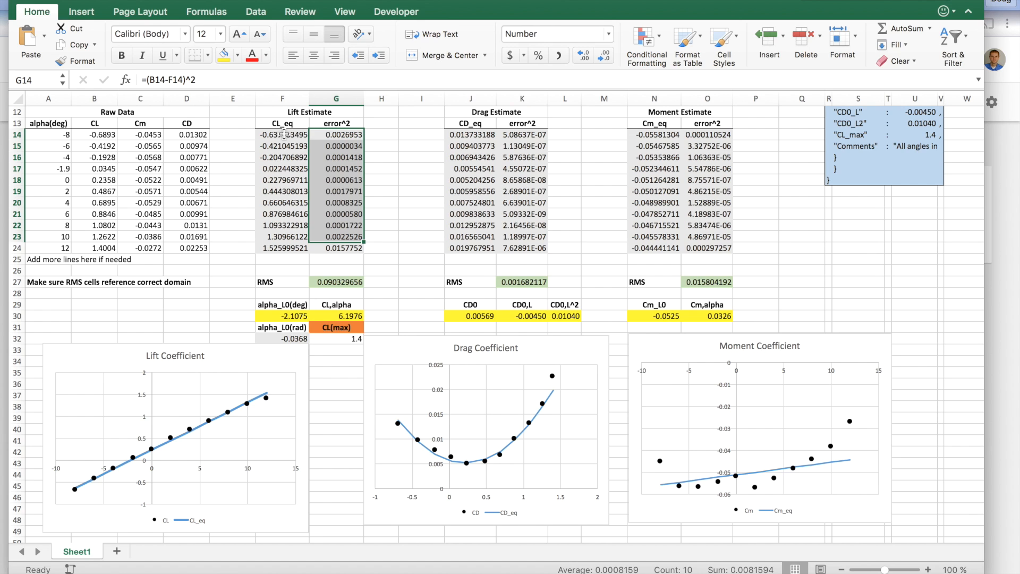
pyautogui.doubleClick(332, 135)
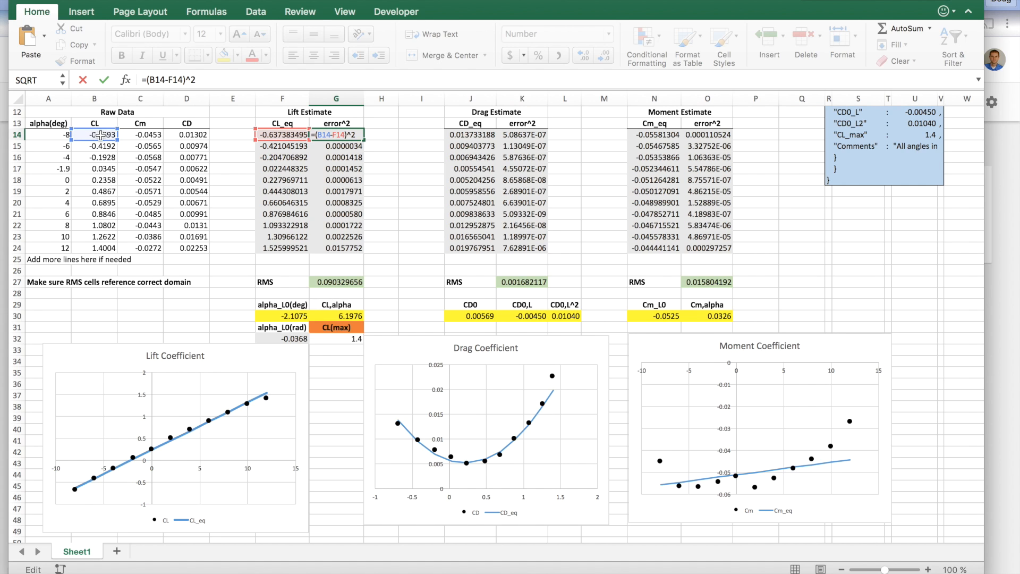
pyautogui.hotkey('ctrl', 'Return')
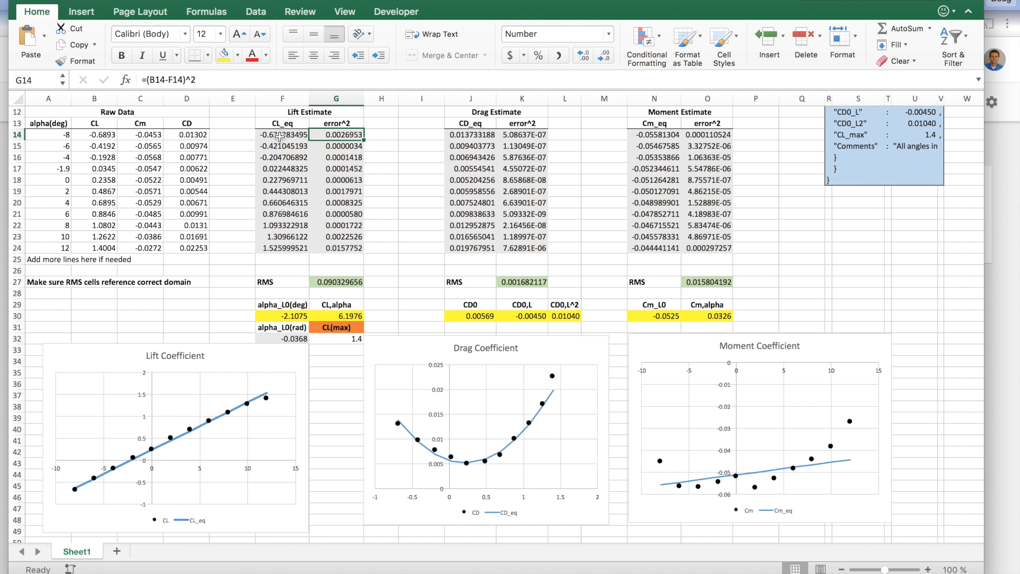
# Inspect the Lift Estimate's RMS formula in G27 and the error^2 values in G14:G24 that it draws on.
pyautogui.click(327, 283)
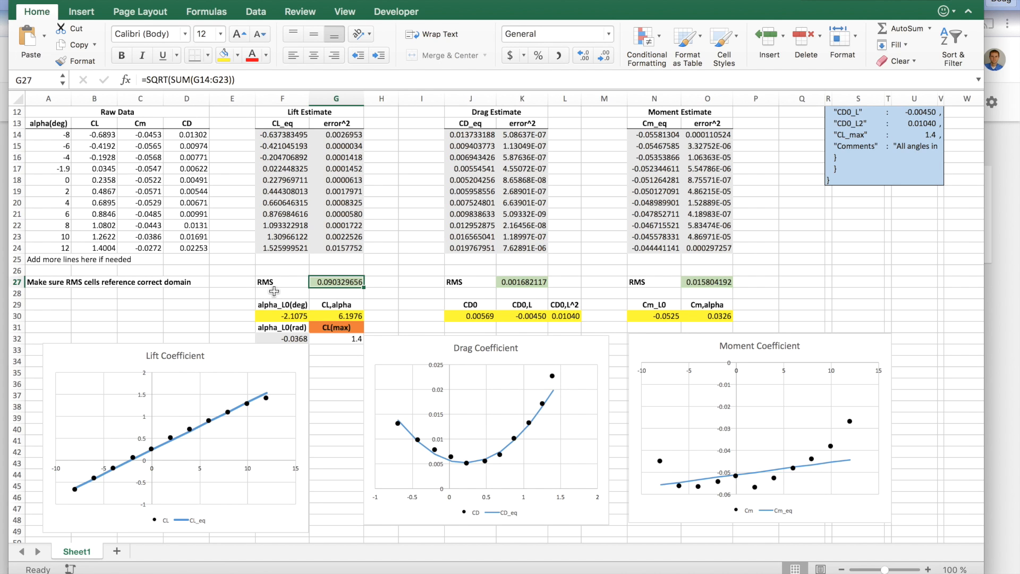
pyautogui.moveTo(331, 135); pyautogui.dragTo(332, 248)
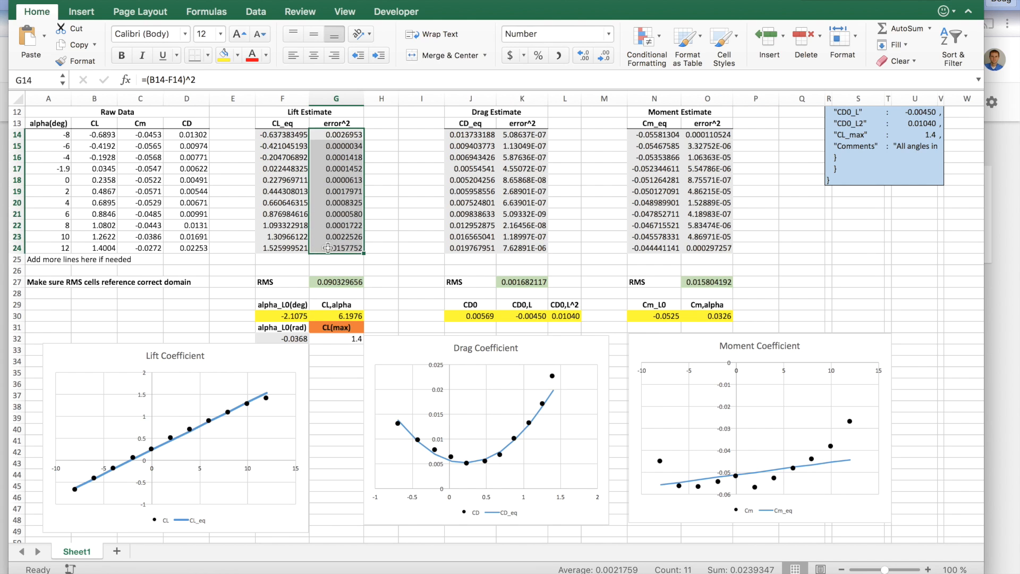
pyautogui.doubleClick(334, 281)
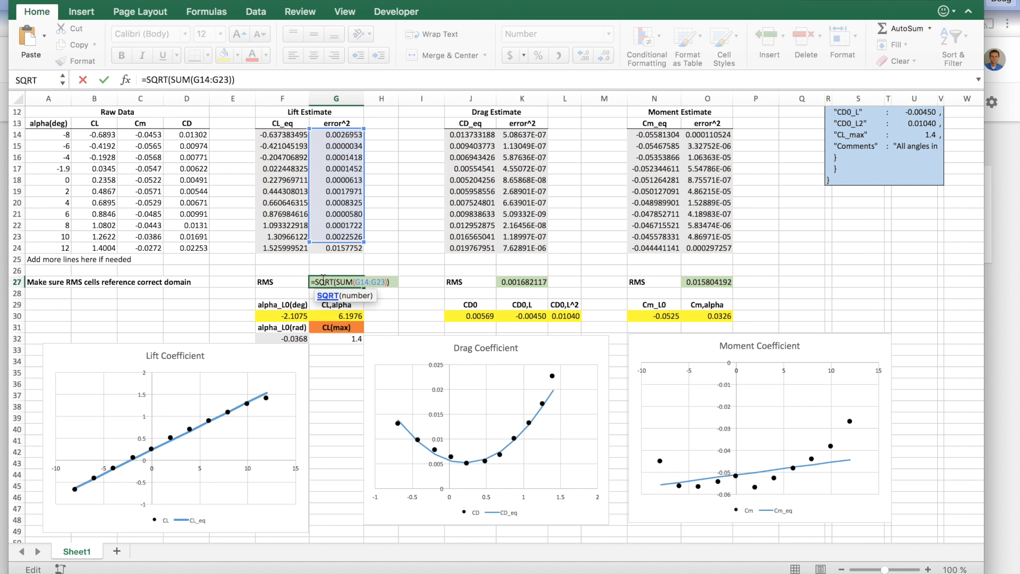
pyautogui.press('Return')
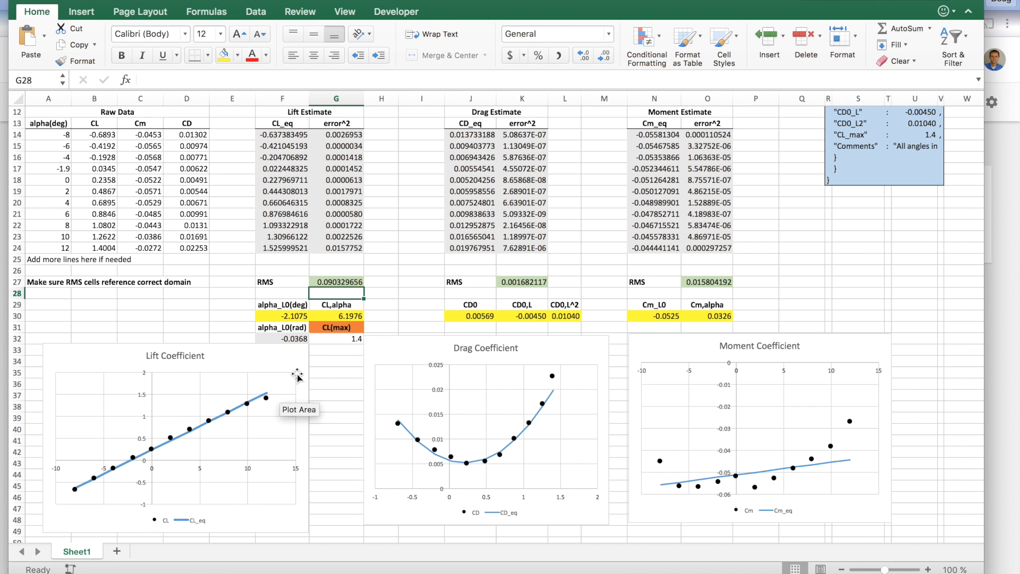
# Compare the error^2 range referenced by the lift RMS formula with the linear portion of the CL points in the Lift Coefficient chart.
pyautogui.click(335, 280)
pyautogui.doubleClick(336, 280)
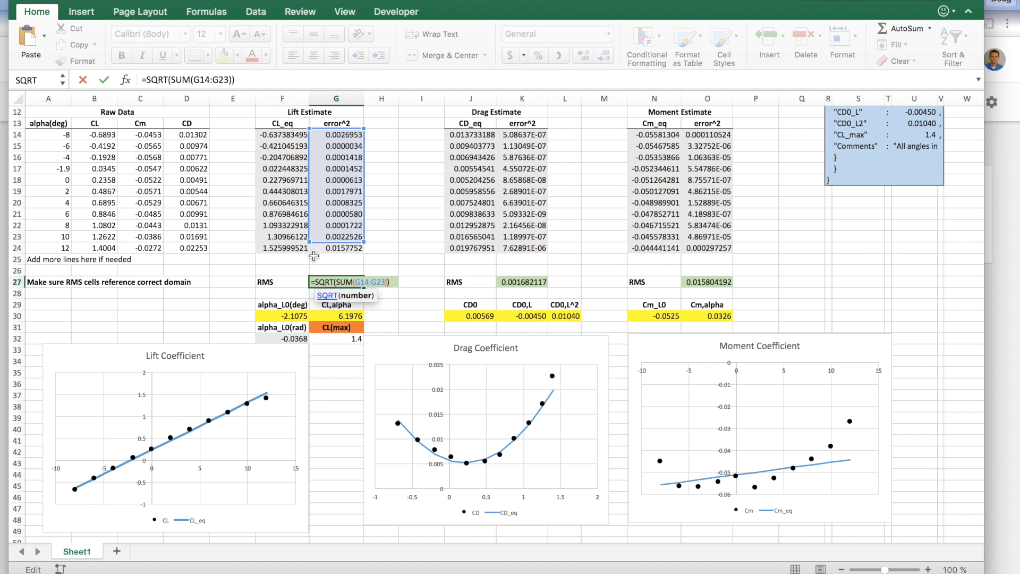
pyautogui.moveTo(267, 405)
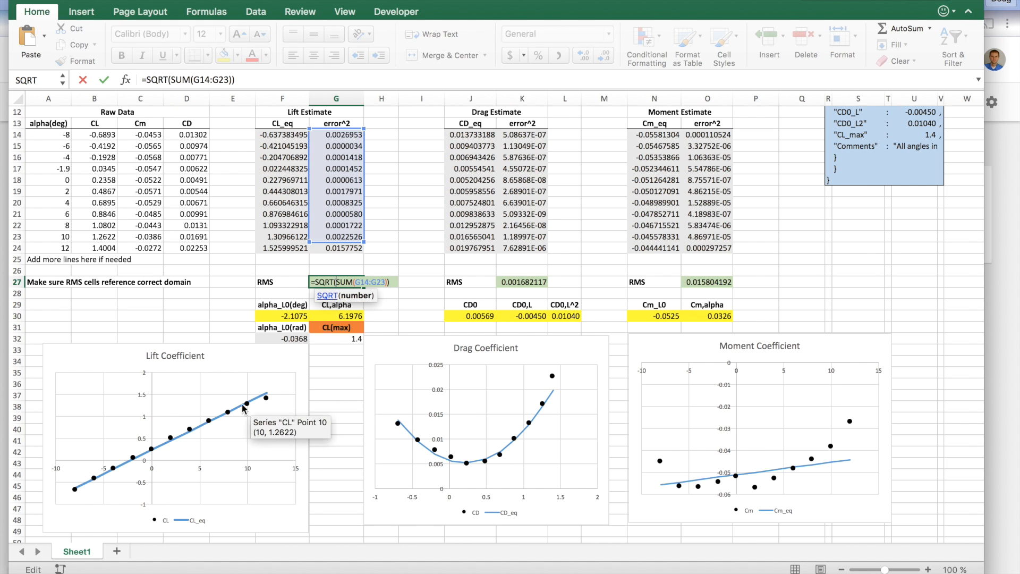
pyautogui.moveTo(76, 489)
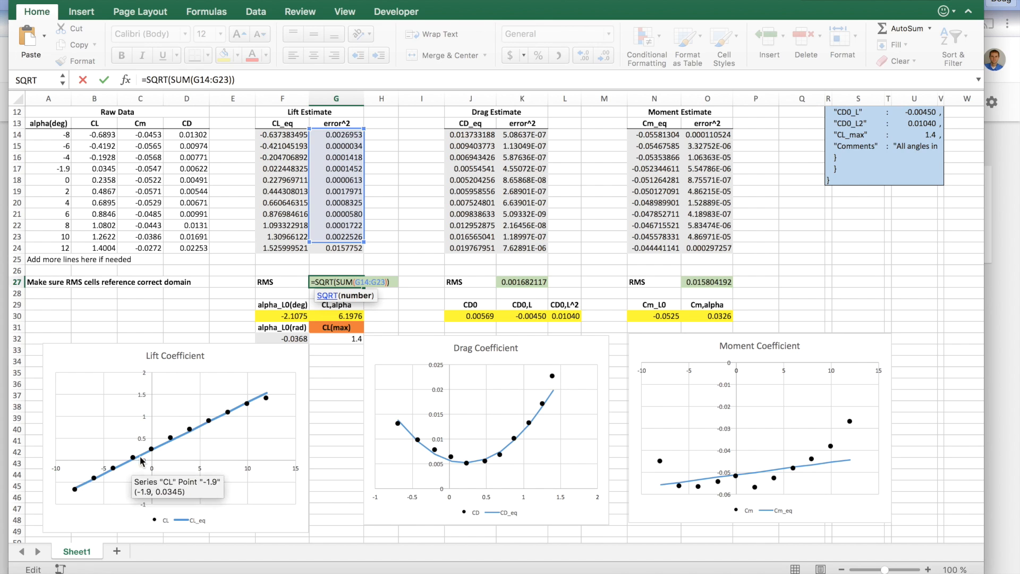
pyautogui.moveTo(229, 417)
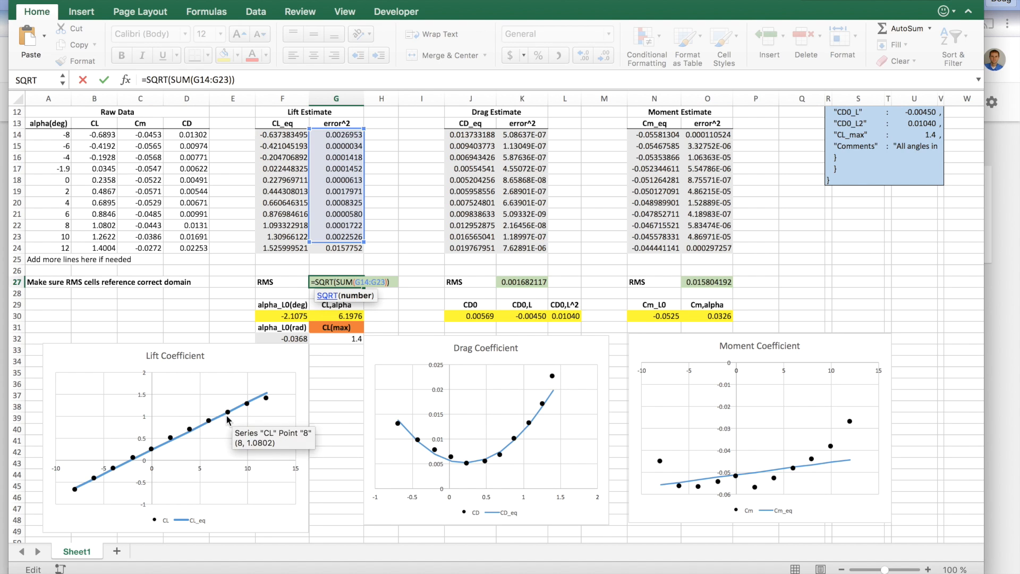
pyautogui.moveTo(121, 467)
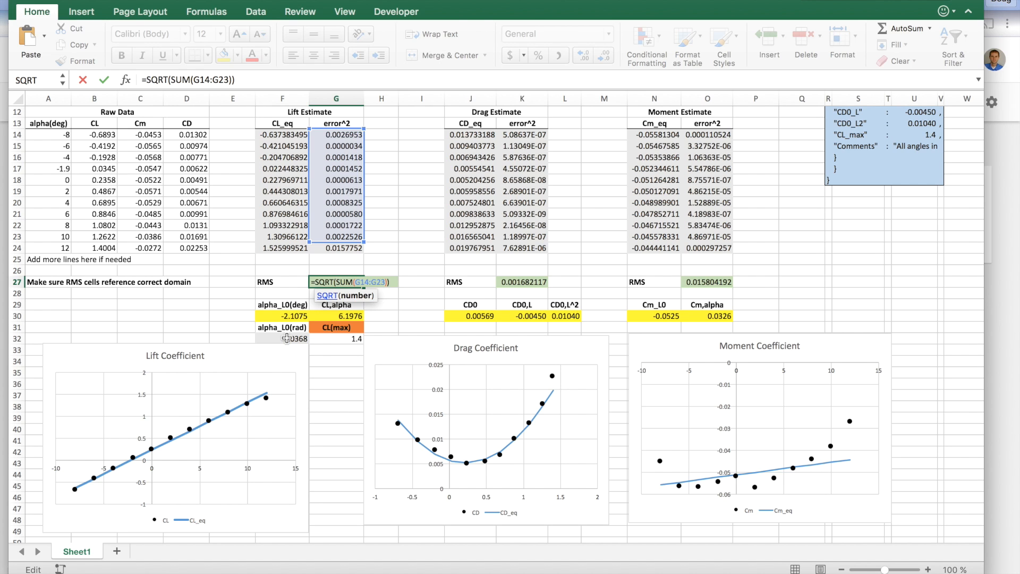
pyautogui.moveTo(365, 241)
pyautogui.mouseDown()
pyautogui.moveTo(342, 228)
pyautogui.moveTo(341, 201)
pyautogui.moveTo(365, 241)
pyautogui.moveTo(364, 209)
pyautogui.moveTo(364, 238)
pyautogui.mouseUp()
pyautogui.press('Return')
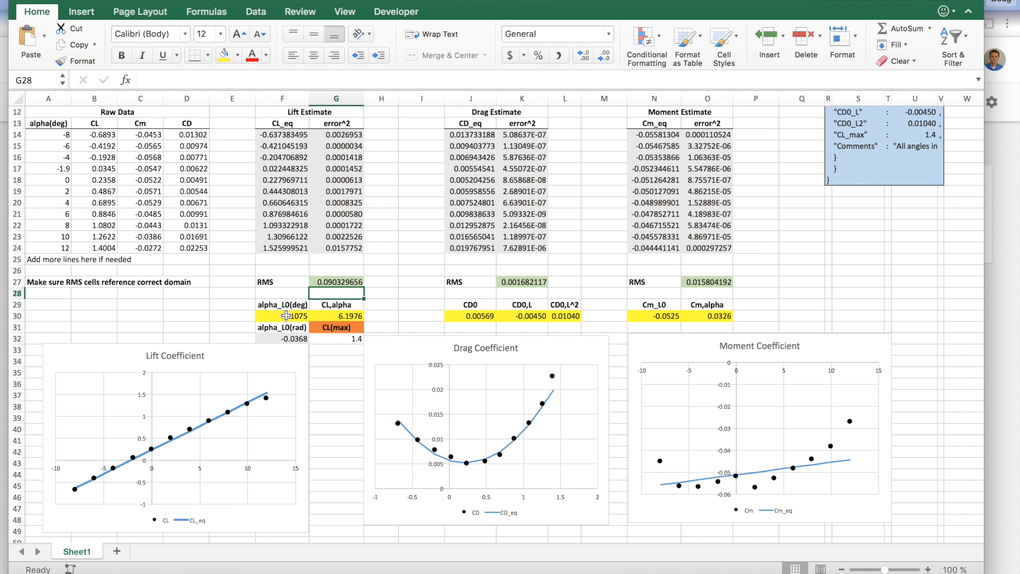
# Set the Lift Estimate's alpha_L0(deg) to 0 and CL,alpha to 5.
pyautogui.click(285, 316)
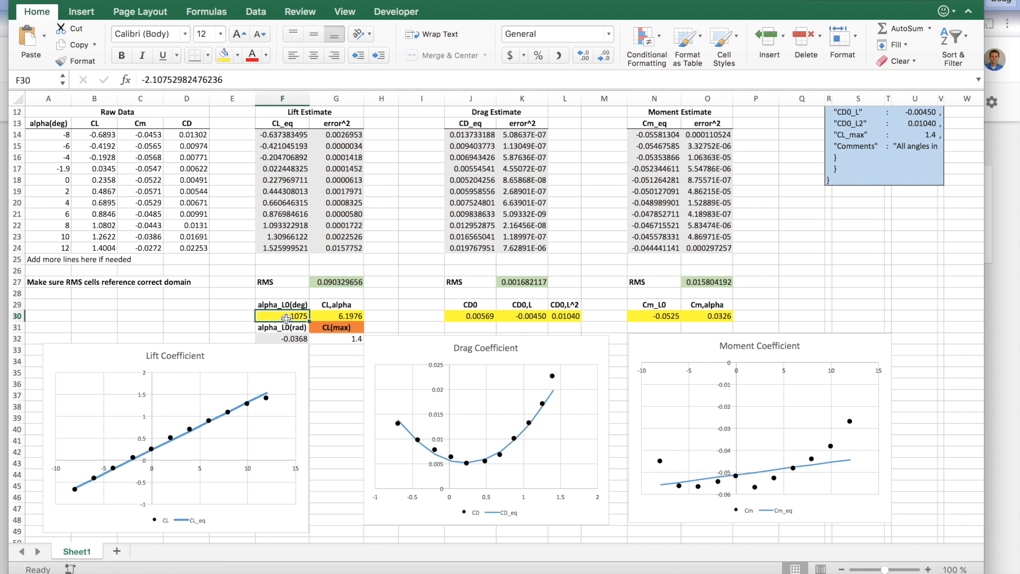
pyautogui.click(338, 315)
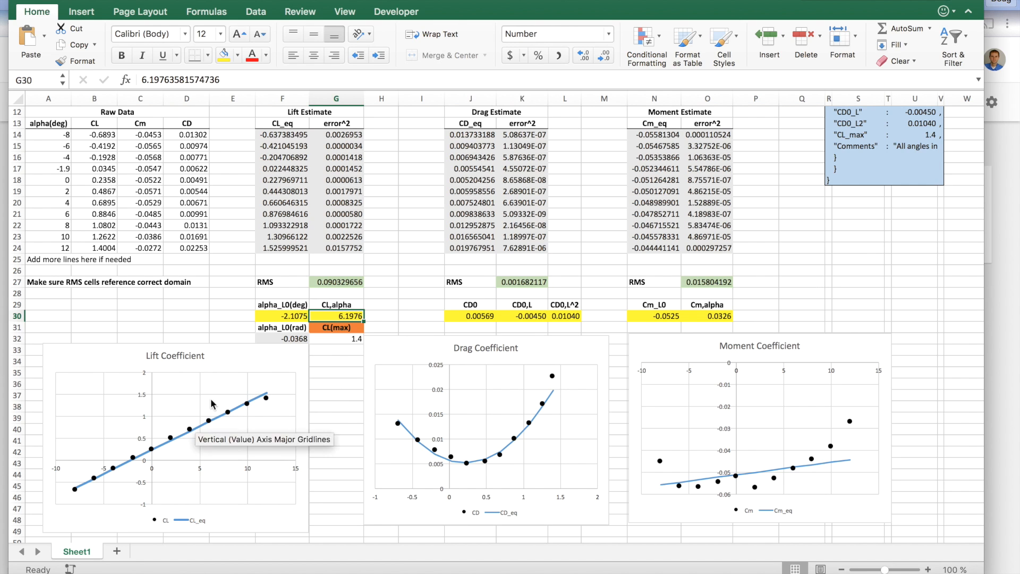
pyautogui.click(273, 317)
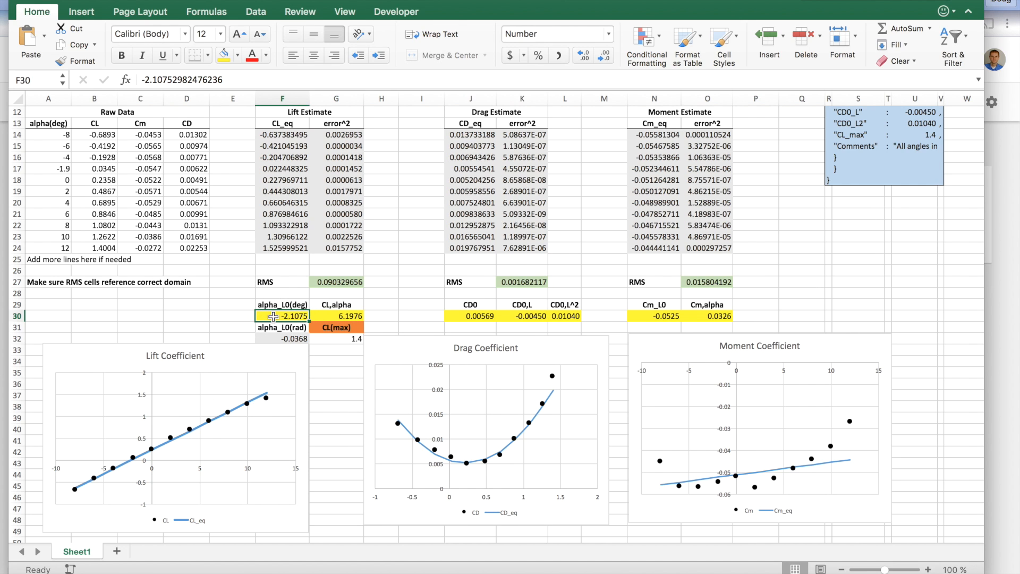
pyautogui.write('0')
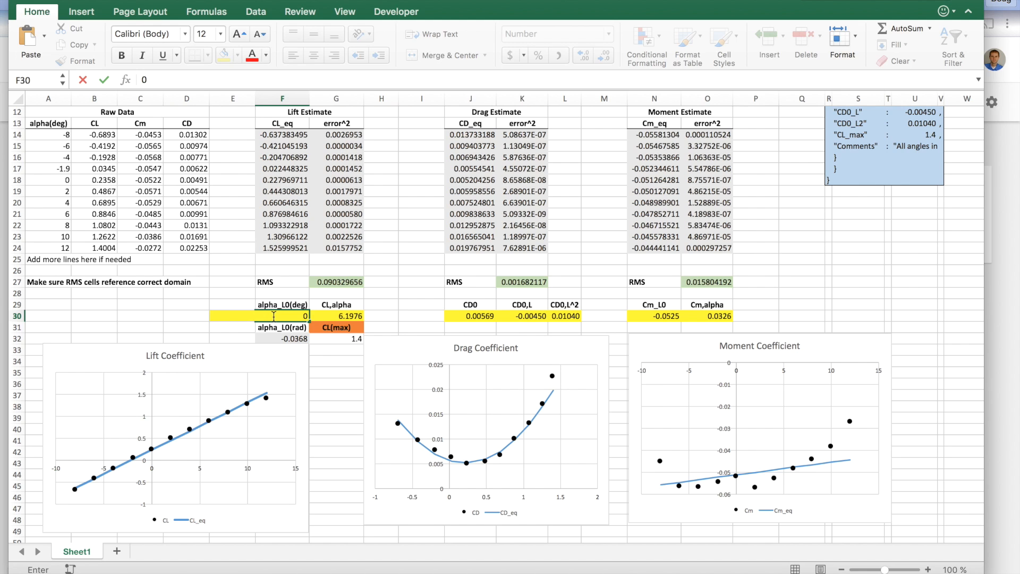
pyautogui.press('Tab')
pyautogui.write('5')
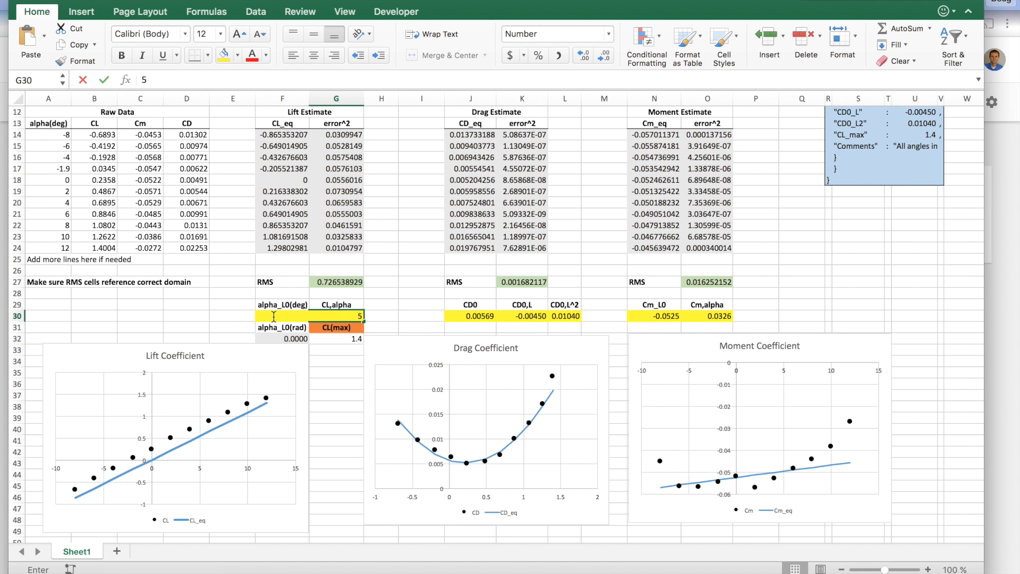
pyautogui.press('Tab')
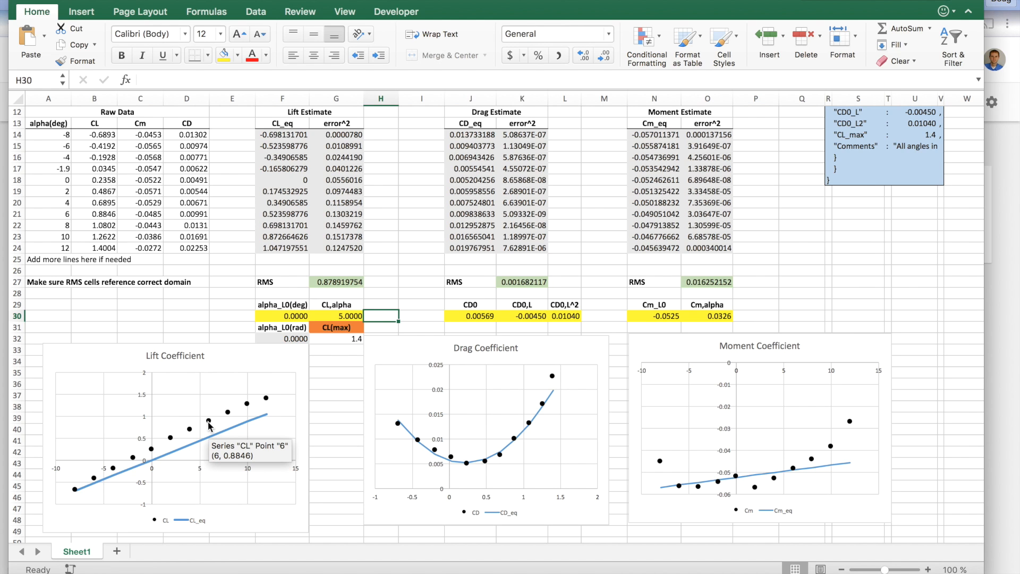
# Review the yellow alpha_L0 and CL,alpha cells as the variables and select the lift RMS cell G27 as the quantity to minimize.
pyautogui.click(289, 317)
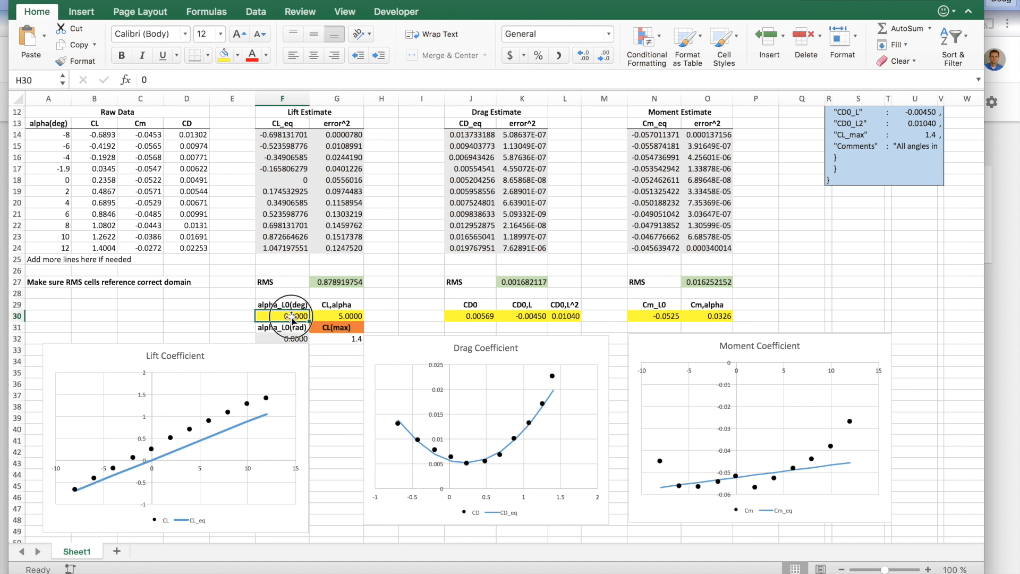
pyautogui.moveTo(289, 318); pyautogui.dragTo(330, 318)
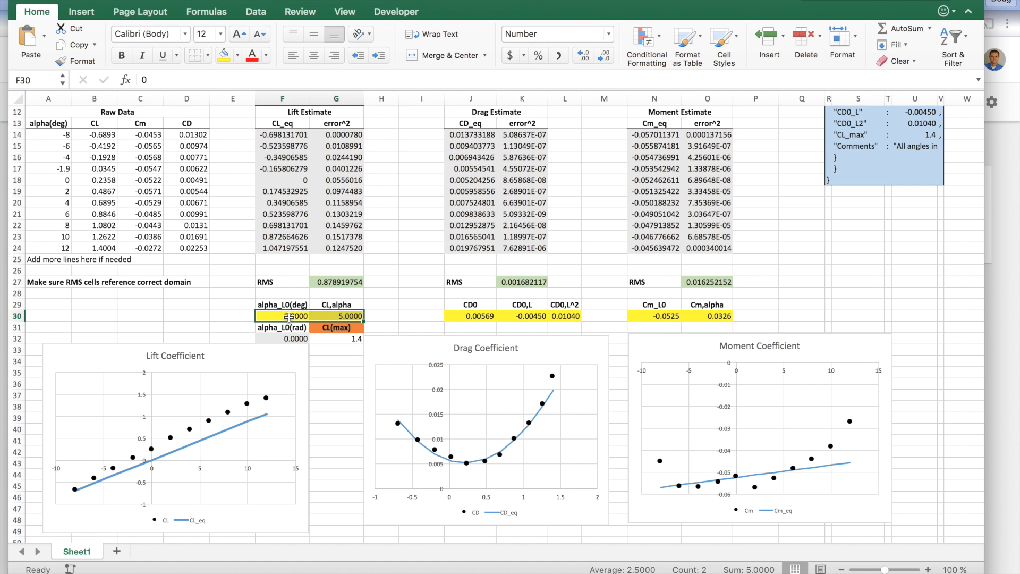
pyautogui.click(323, 281)
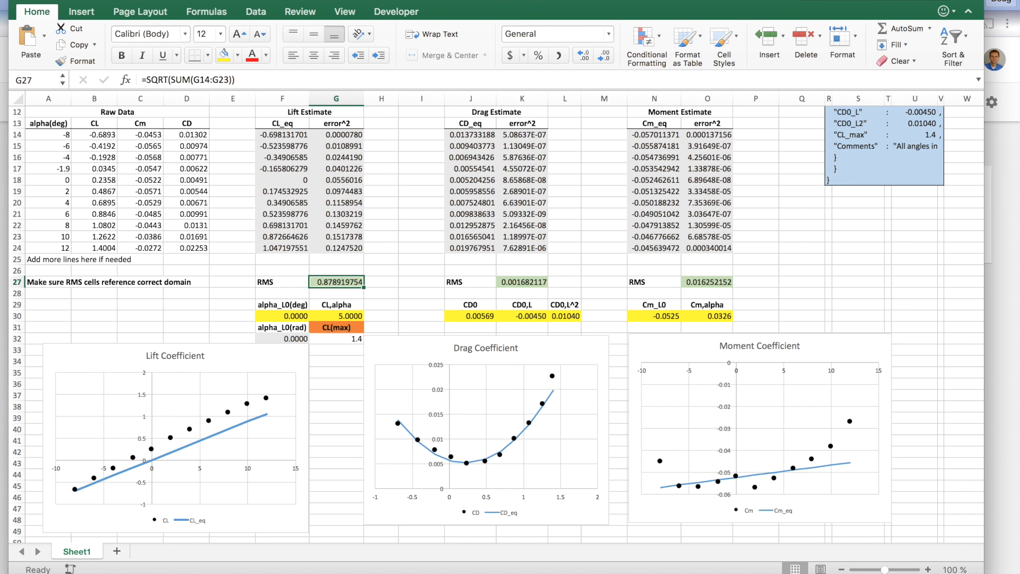
# Make sure the Solver Add-In is enabled in the Mac workbook and display the data tools that contain Solver.
pyautogui.click(267, 0)
pyautogui.click(286, 235)
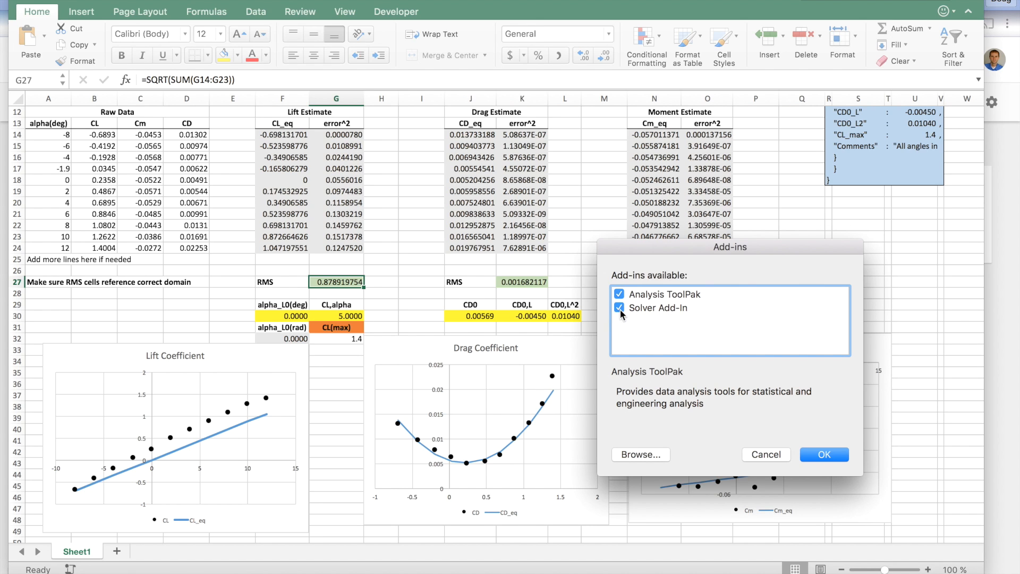
pyautogui.click(825, 456)
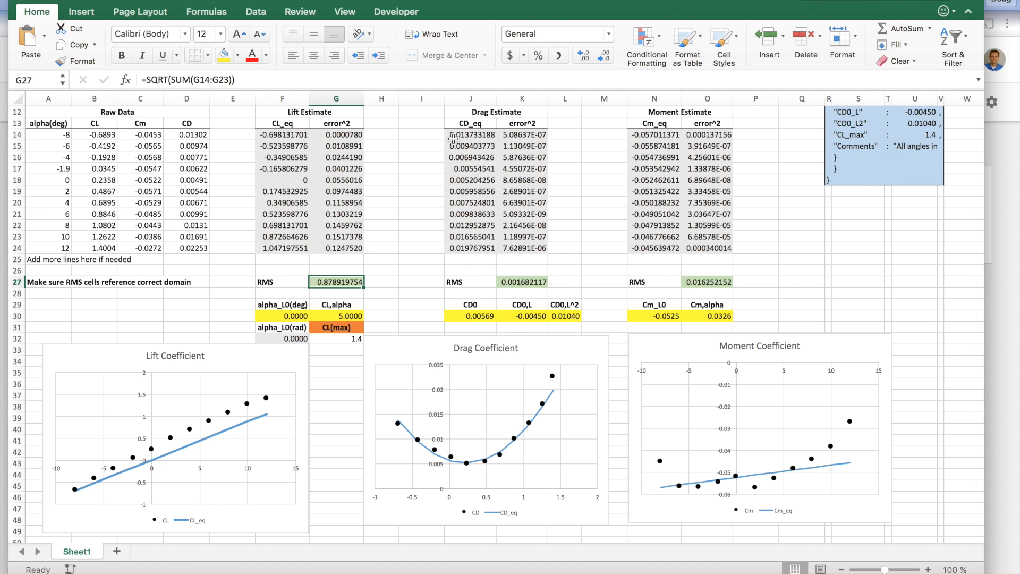
pyautogui.click(254, 13)
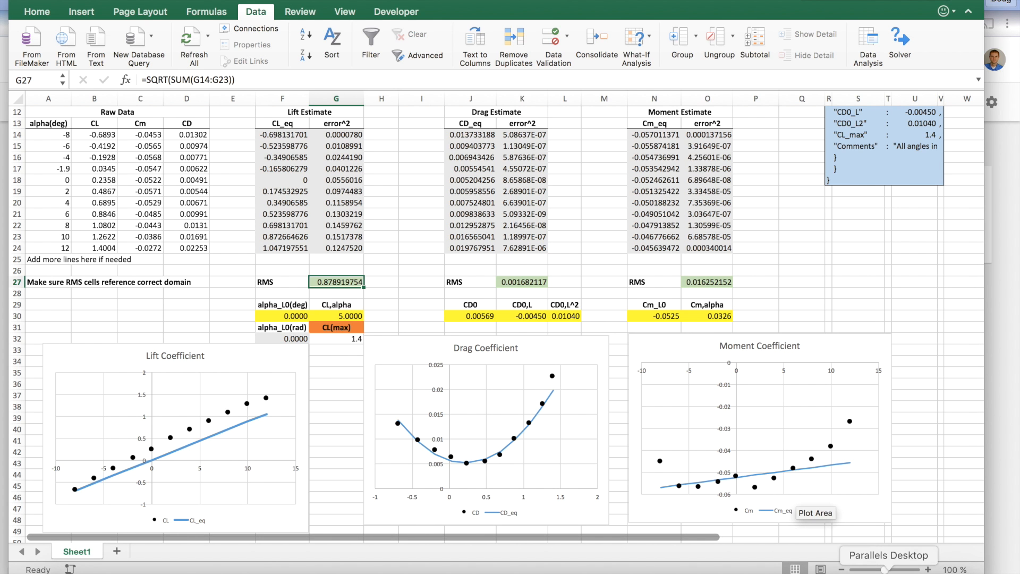
# Switch to the Windows 10 virtual machine in Parallels Desktop and open AirfoilCoefficientCalculator from Downloads in Excel.
pyautogui.click(889, 570)
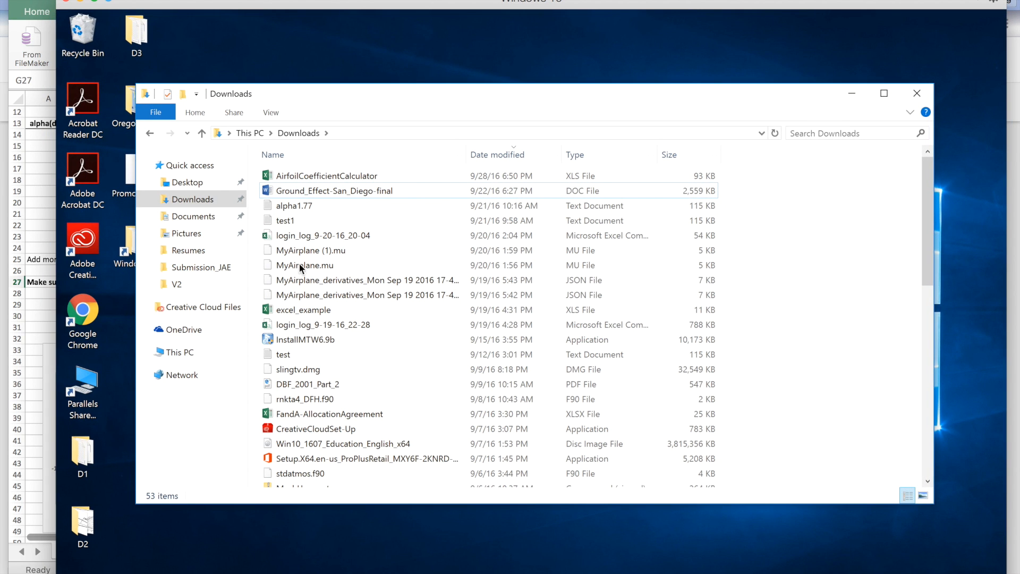
pyautogui.click(319, 176)
pyautogui.rightClick(320, 176)
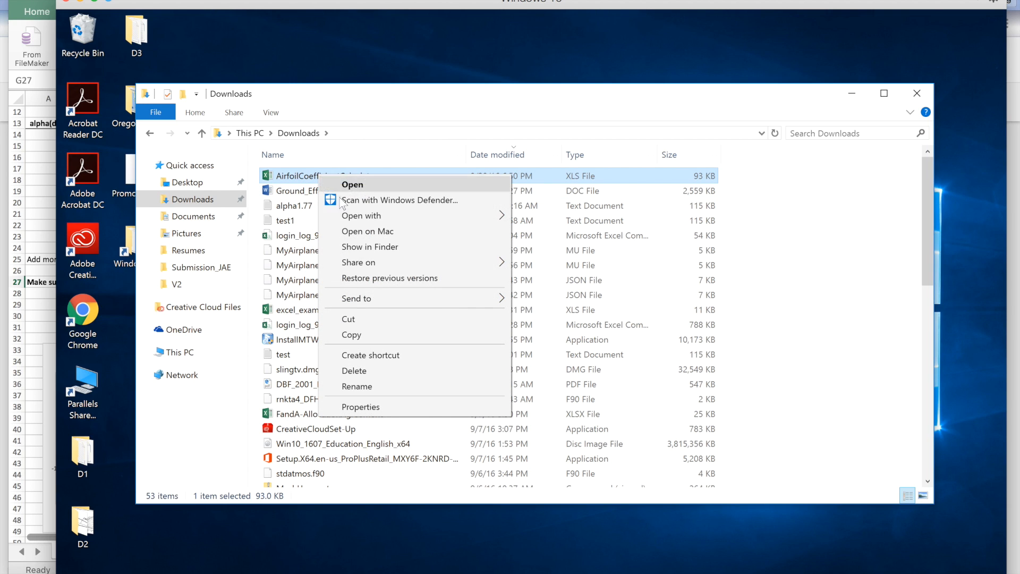
pyautogui.moveTo(375, 219)
pyautogui.click(563, 217)
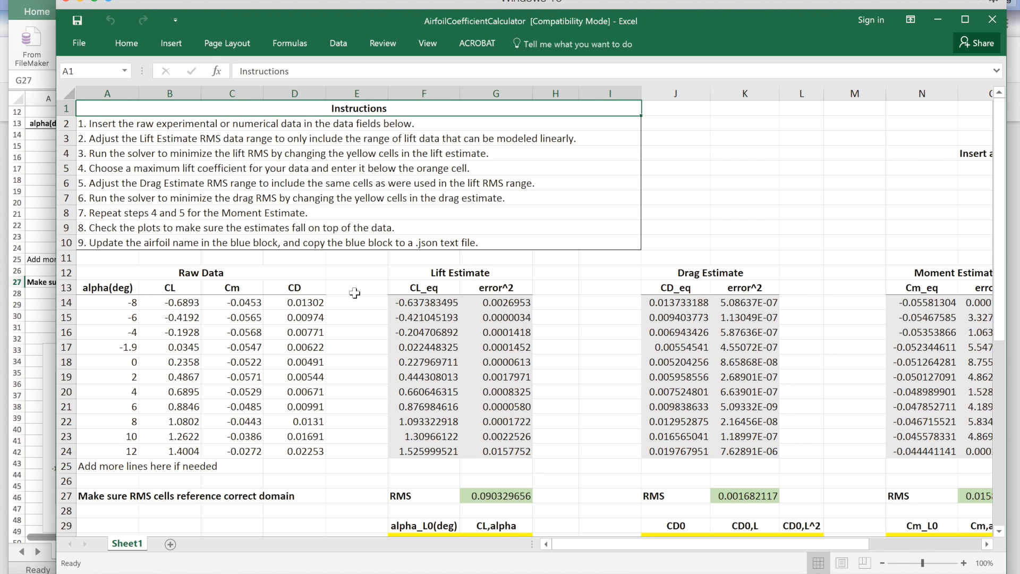
pyautogui.scroll(-3, 356, 297)
pyautogui.scroll(-3, 357, 297)
pyautogui.scroll(2, 535, 359)
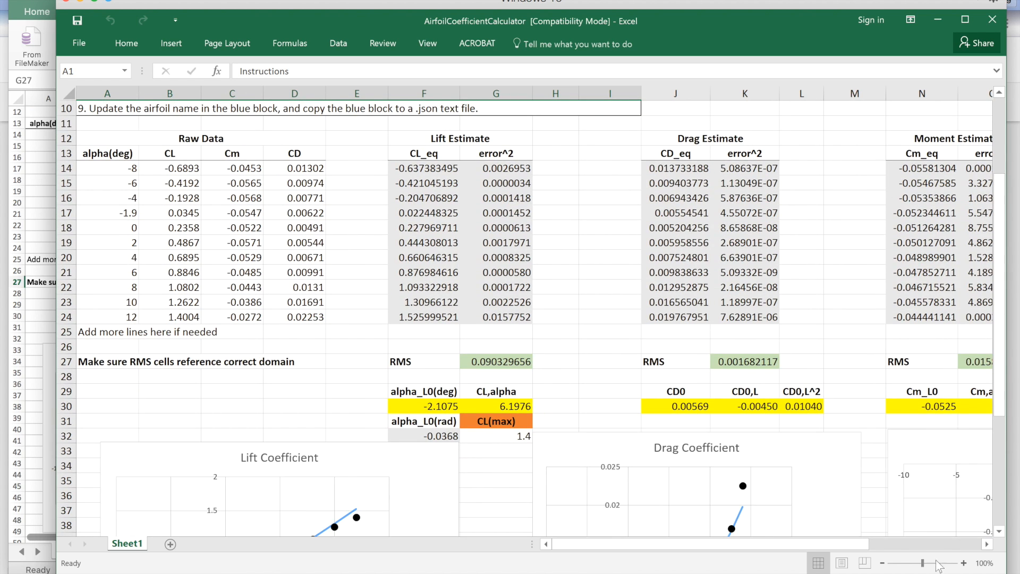
pyautogui.click(883, 563)
pyautogui.click(883, 563)
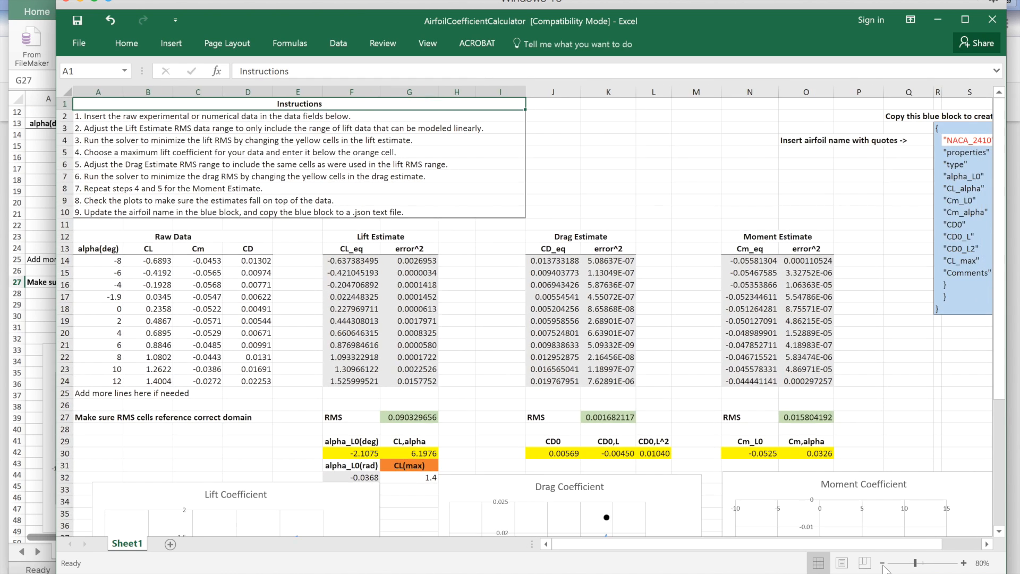
pyautogui.click(882, 563)
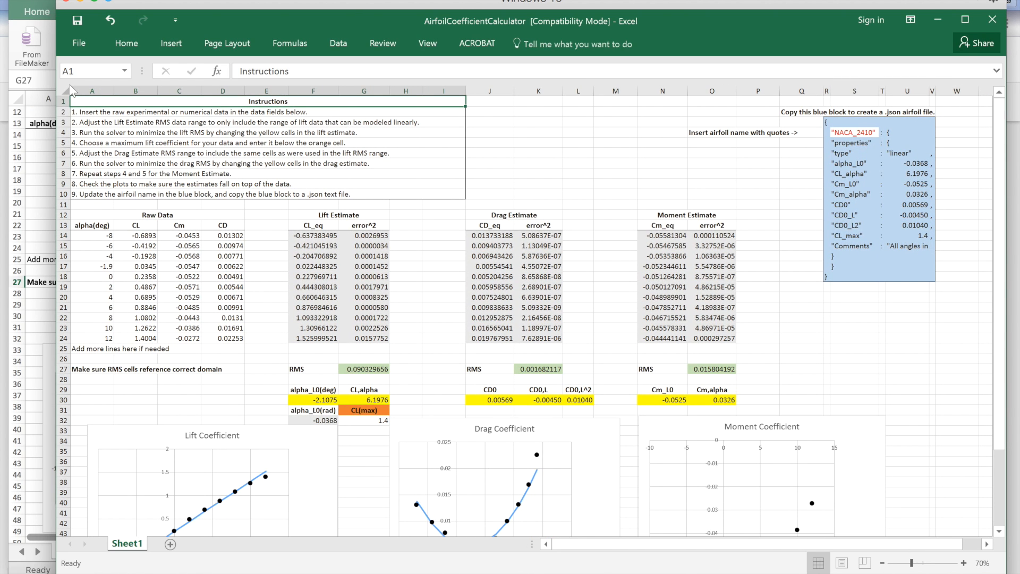
# Enable the Solver Add-in through the Windows Excel add-in options and locate the Solver command among the data tools.
pyautogui.click(77, 46)
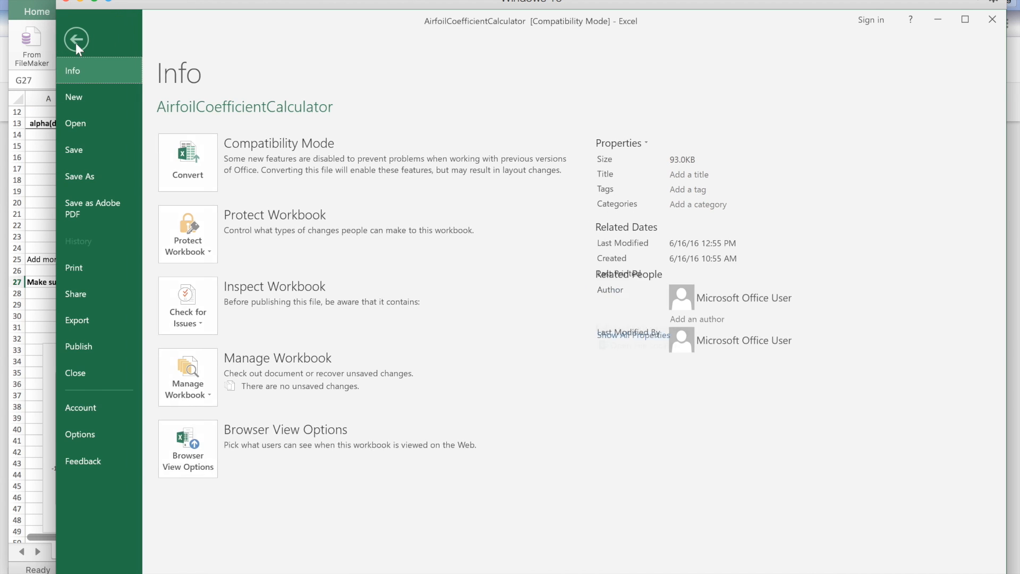
pyautogui.click(85, 433)
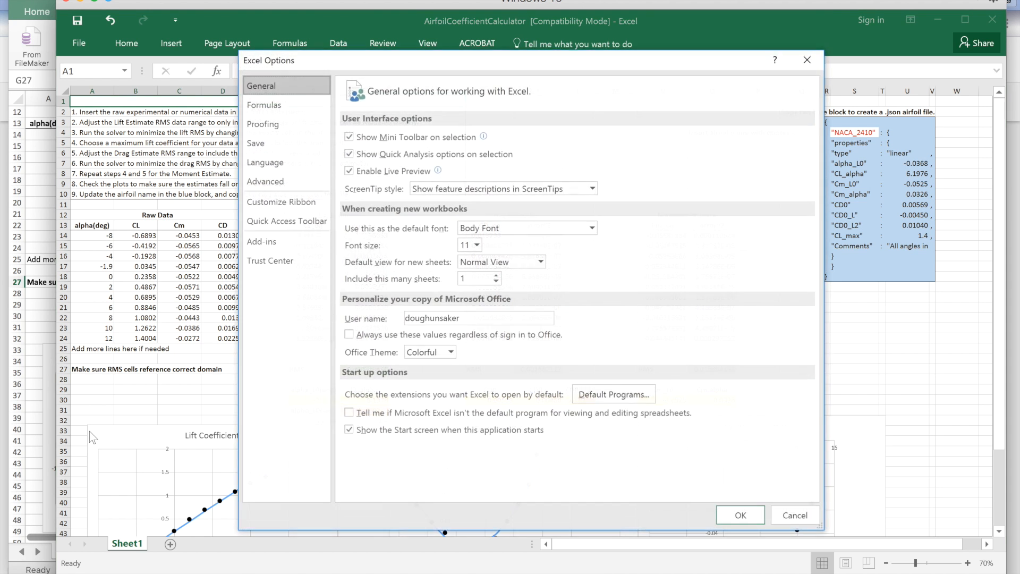
pyautogui.click(263, 240)
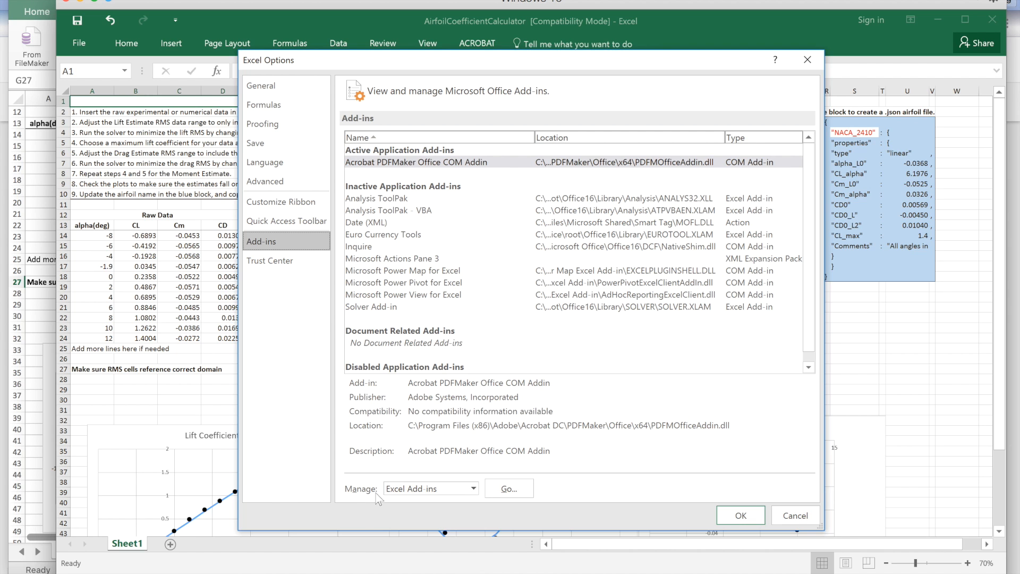
pyautogui.click(511, 489)
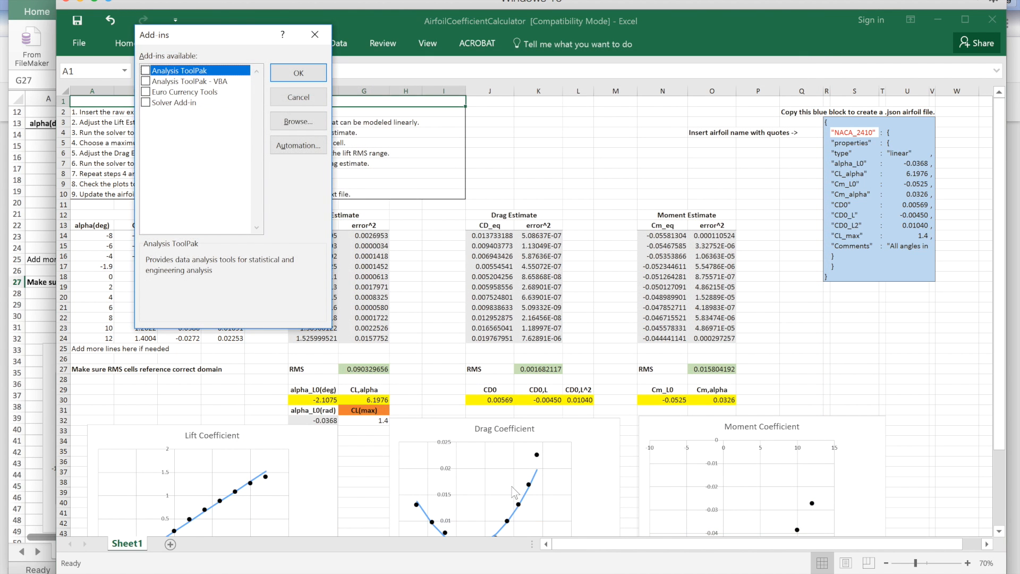
pyautogui.click(146, 103)
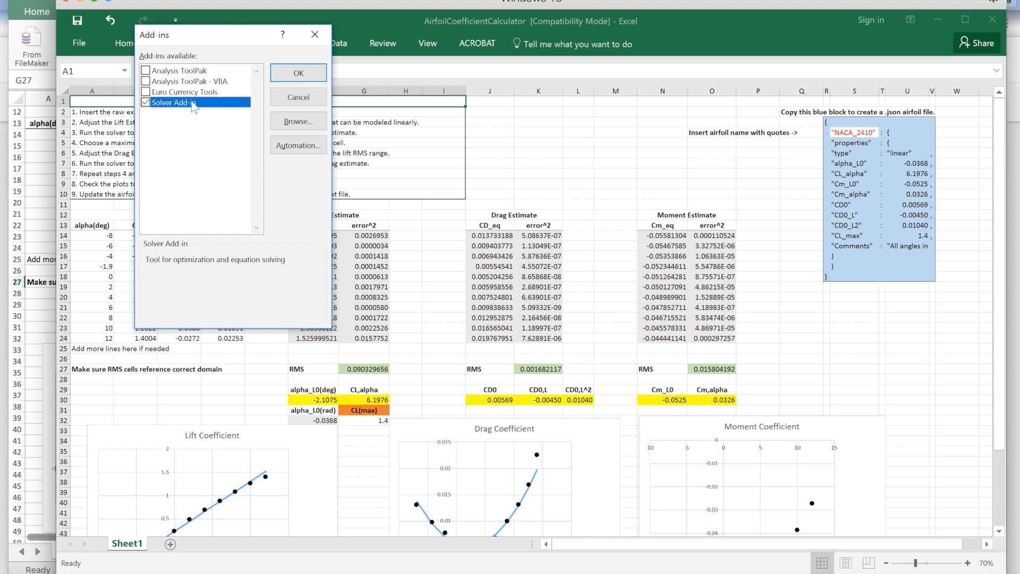
pyautogui.click(301, 74)
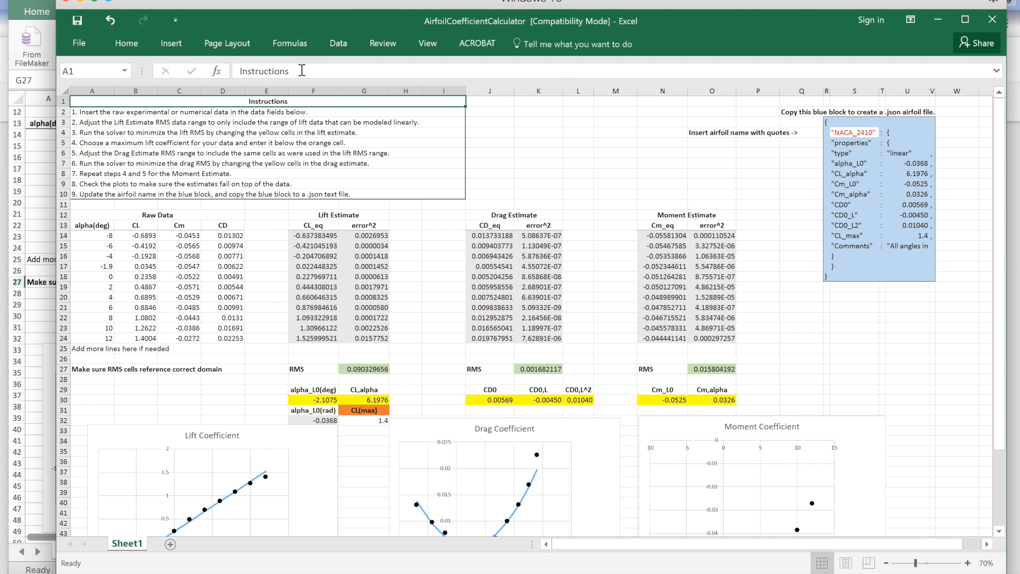
pyautogui.click(339, 45)
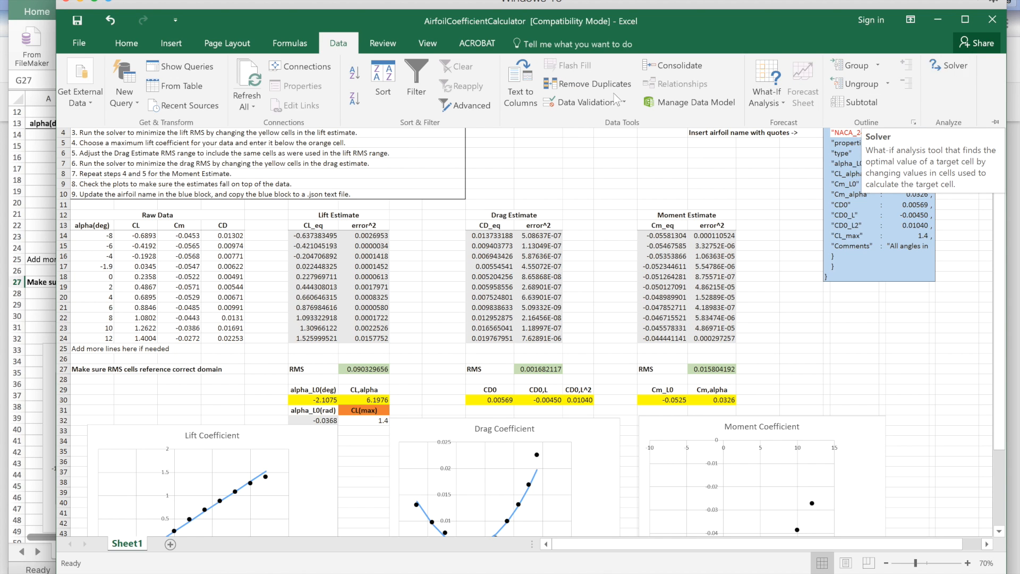
# Switch back from the Windows virtual machine to the Mac workbook, minimize the Parallels Control Center, and open Solver beside the lift data.
pyautogui.click(81, 4)
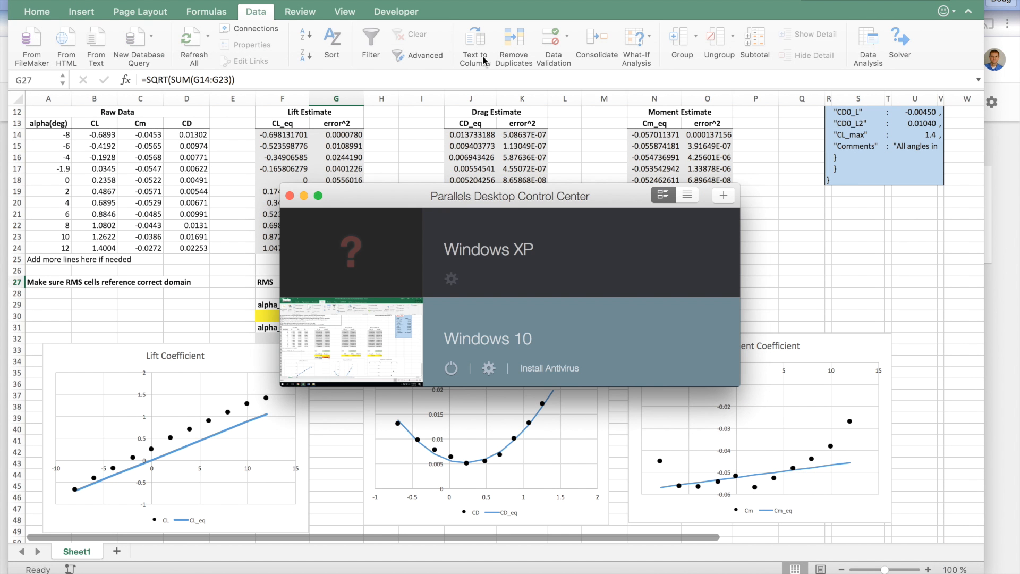
pyautogui.click(304, 196)
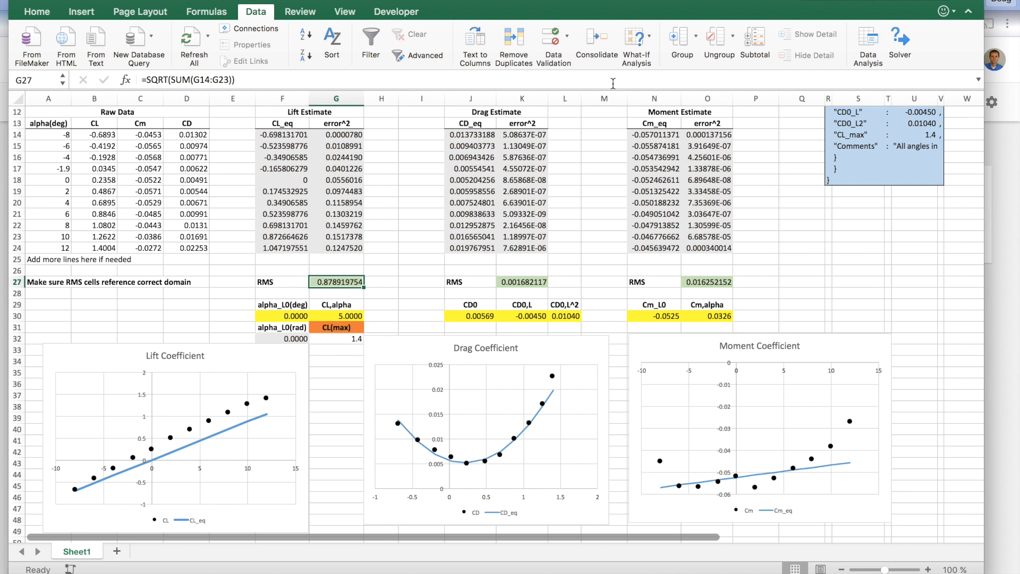
pyautogui.click(903, 43)
pyautogui.moveTo(293, 110); pyautogui.dragTo(493, 72)
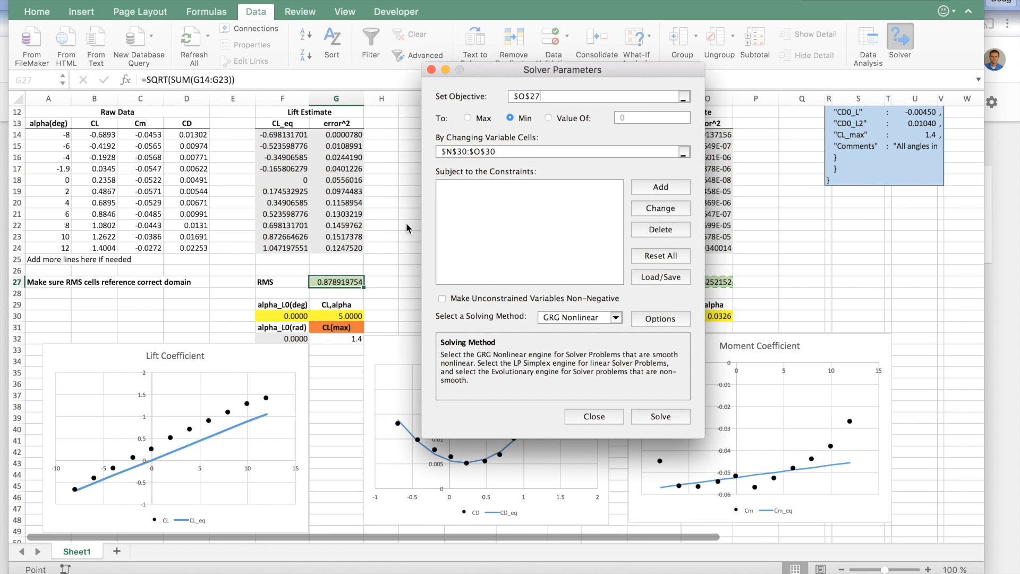
# Set the Solver objective to the lift RMS cell G27 and have it minimized.
pyautogui.click(340, 282)
pyautogui.click(579, 100)
pyautogui.moveTo(579, 100); pyautogui.dragTo(500, 102)
pyautogui.press('BackSpace')
pyautogui.click(327, 282)
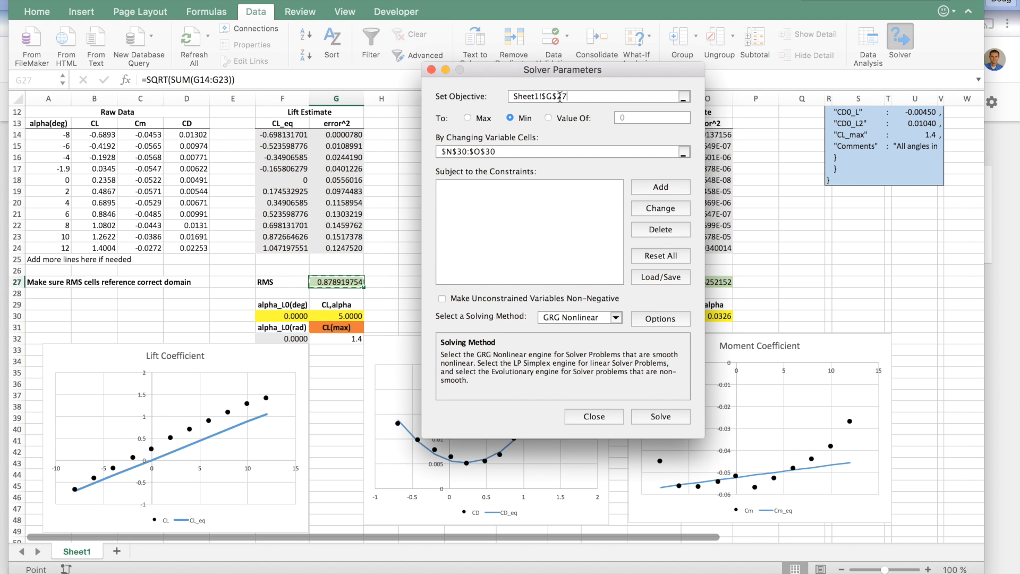
pyautogui.click(466, 118)
pyautogui.click(509, 118)
pyautogui.click(549, 117)
pyautogui.click(510, 119)
# Set the Solver variable cells to F30:G30, solve the lift fit, and keep the solution.
pyautogui.click(512, 152)
pyautogui.moveTo(508, 152); pyautogui.dragTo(425, 148)
pyautogui.press('BackSpace')
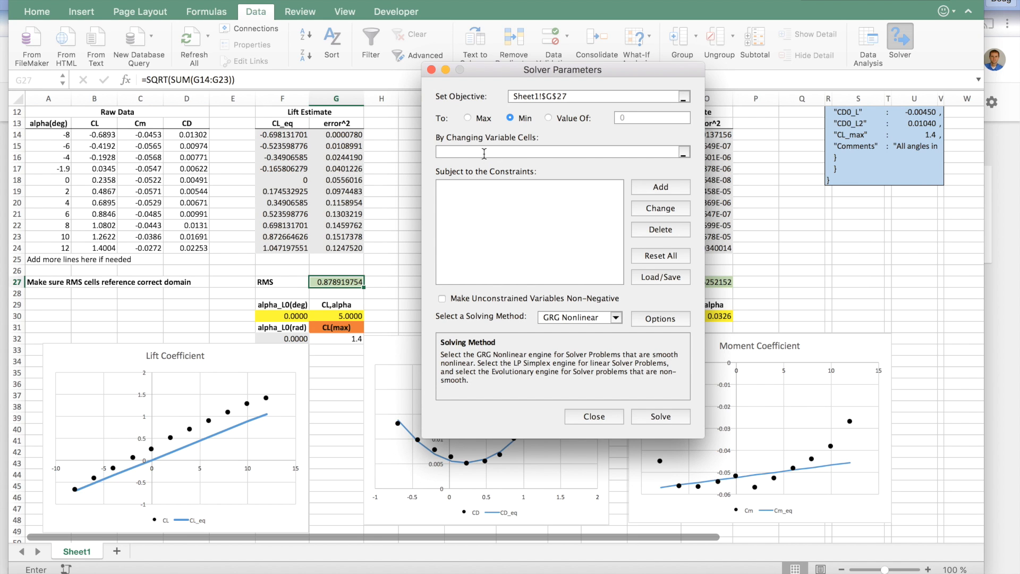
pyautogui.moveTo(286, 319); pyautogui.dragTo(336, 321)
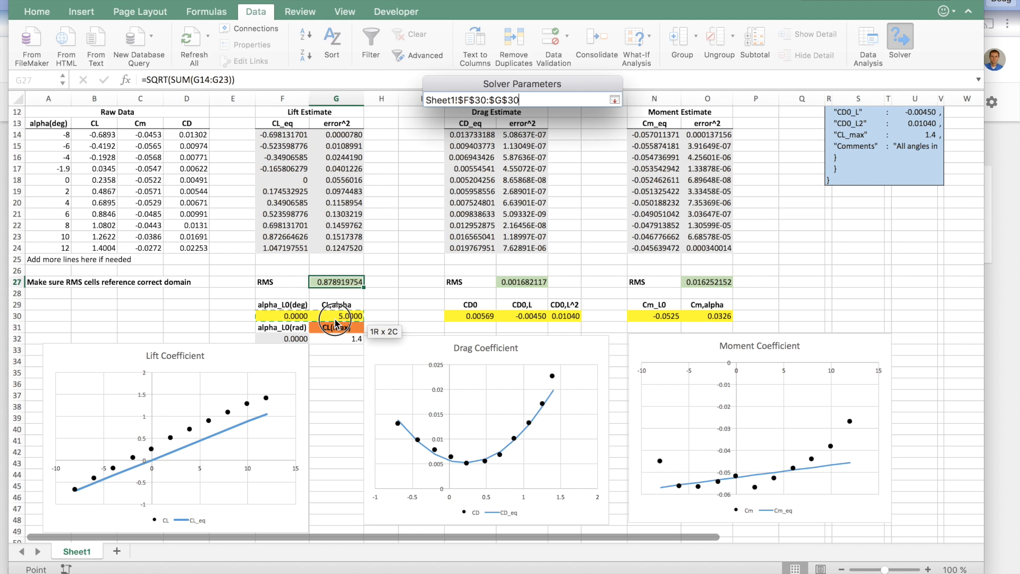
pyautogui.moveTo(336, 321); pyautogui.dragTo(336, 321)
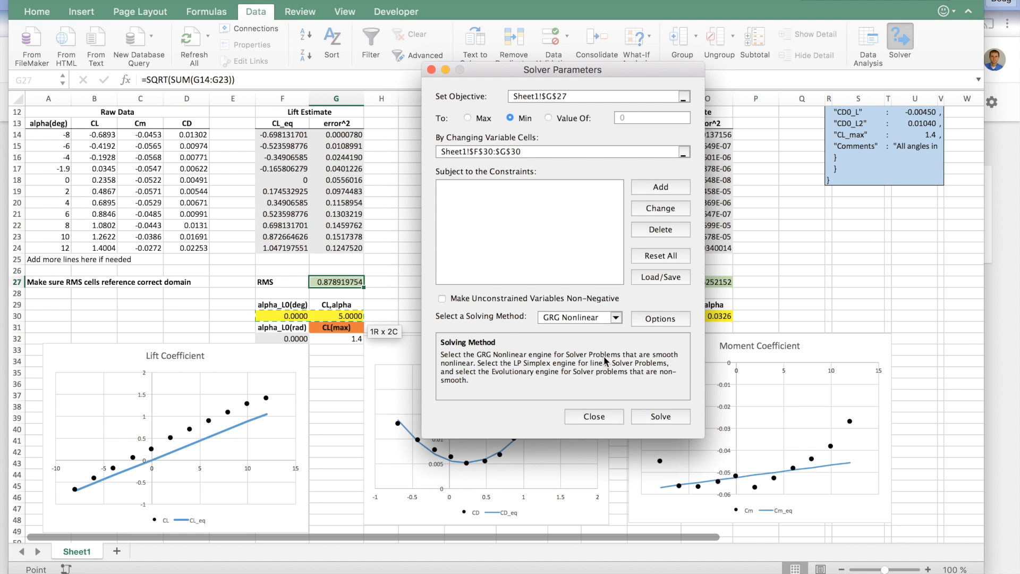
pyautogui.click(659, 415)
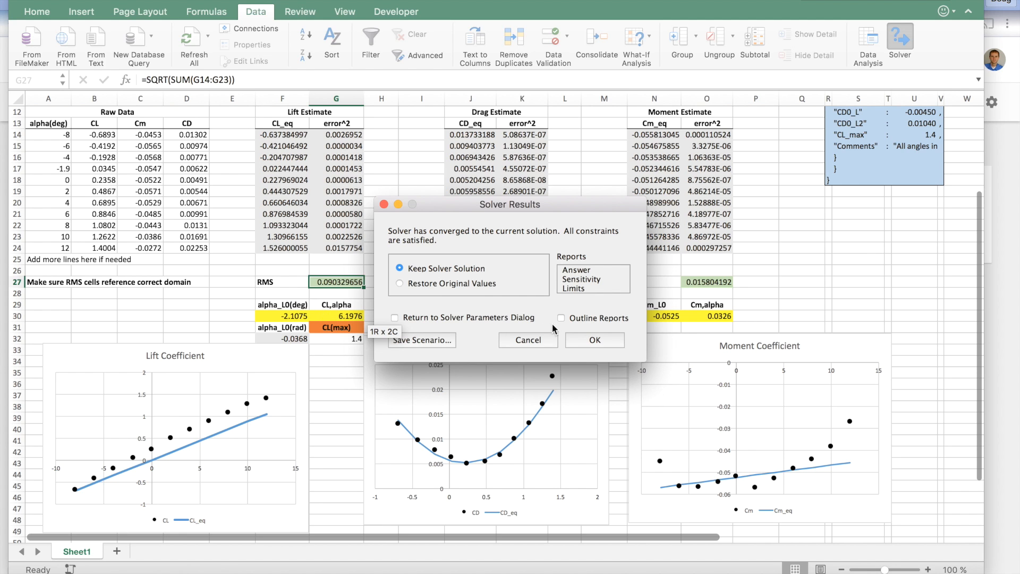
pyautogui.click(591, 341)
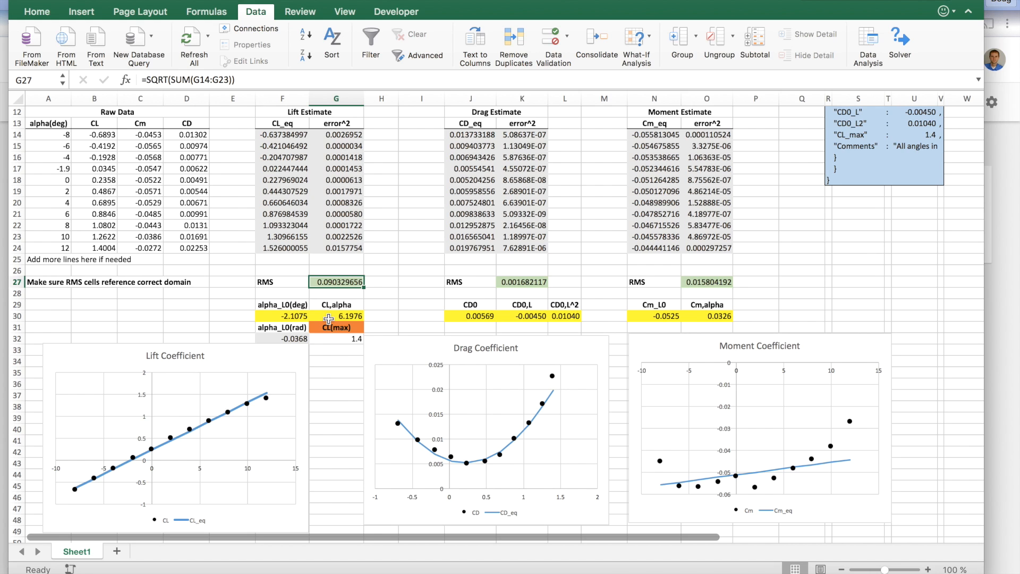
# Review the fitted alpha_L0 and CL,alpha cells, the CL(max) value against the lift chart, and the alpha_L0(rad) formula.
pyautogui.click(287, 318)
pyautogui.moveTo(287, 317); pyautogui.dragTo(330, 317)
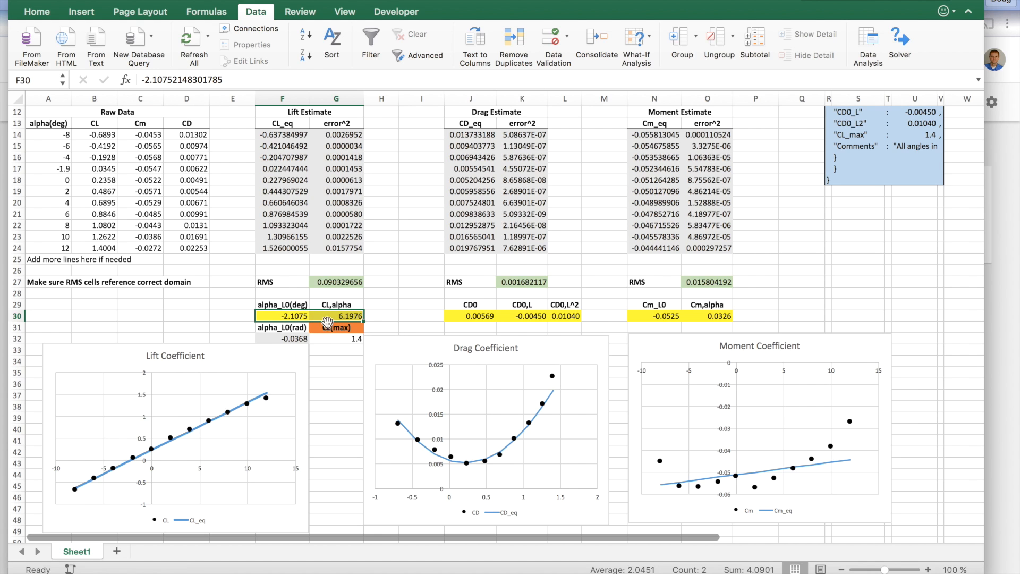
pyautogui.click(326, 339)
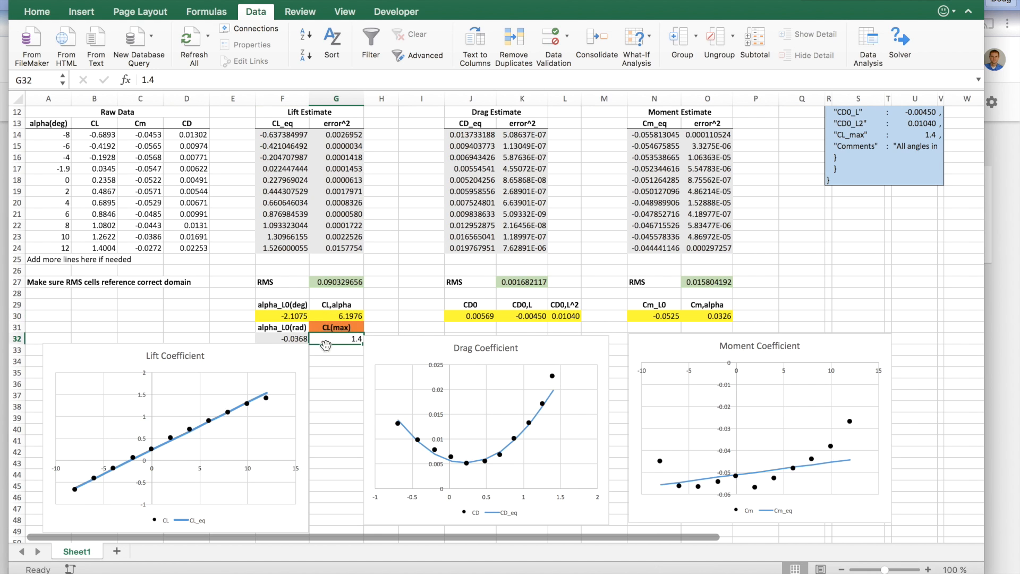
pyautogui.moveTo(207, 423)
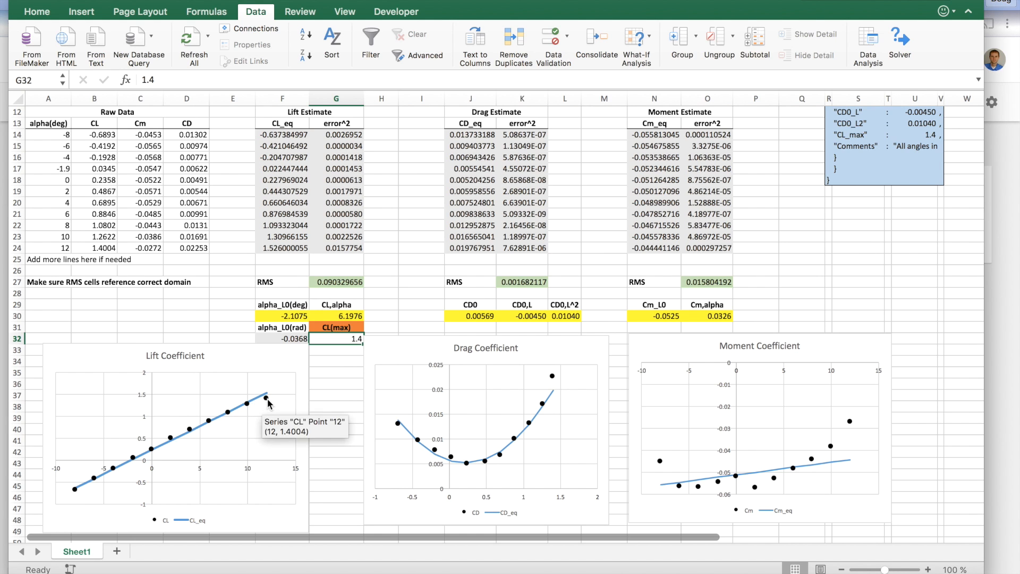
pyautogui.moveTo(246, 409)
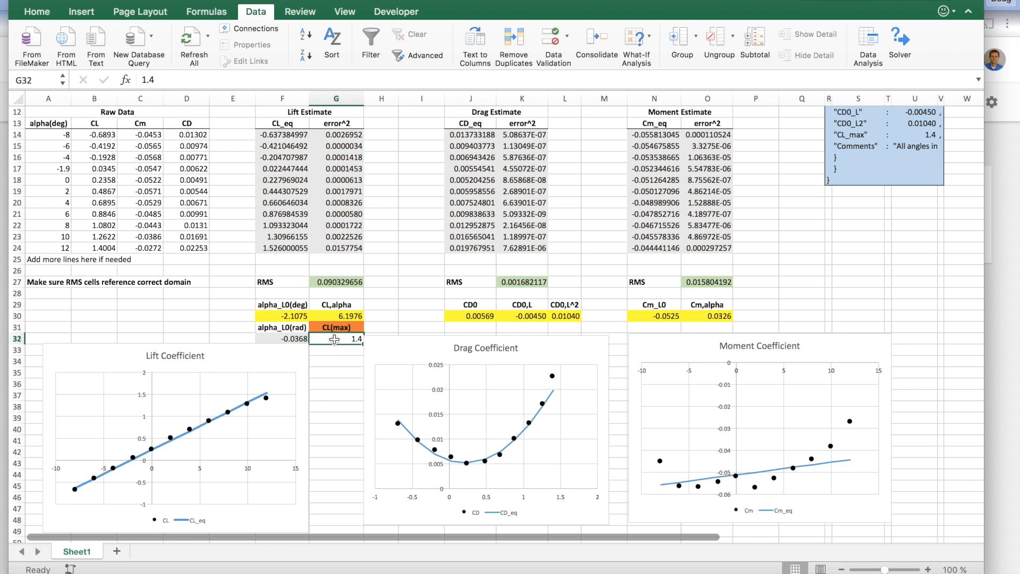
pyautogui.click(277, 339)
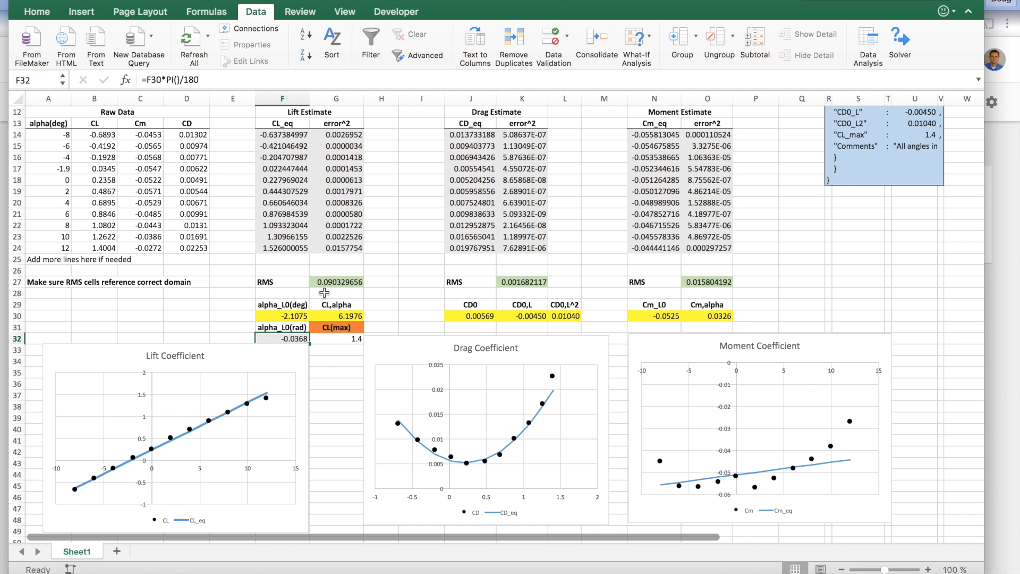
pyautogui.scroll(3, 287, 191)
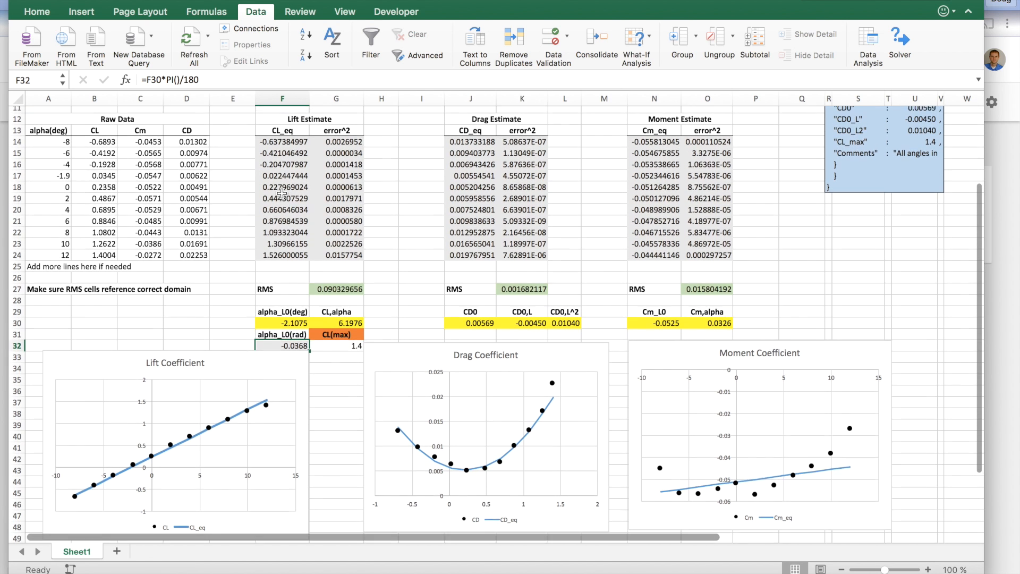
pyautogui.moveTo(277, 352); pyautogui.dragTo(320, 350)
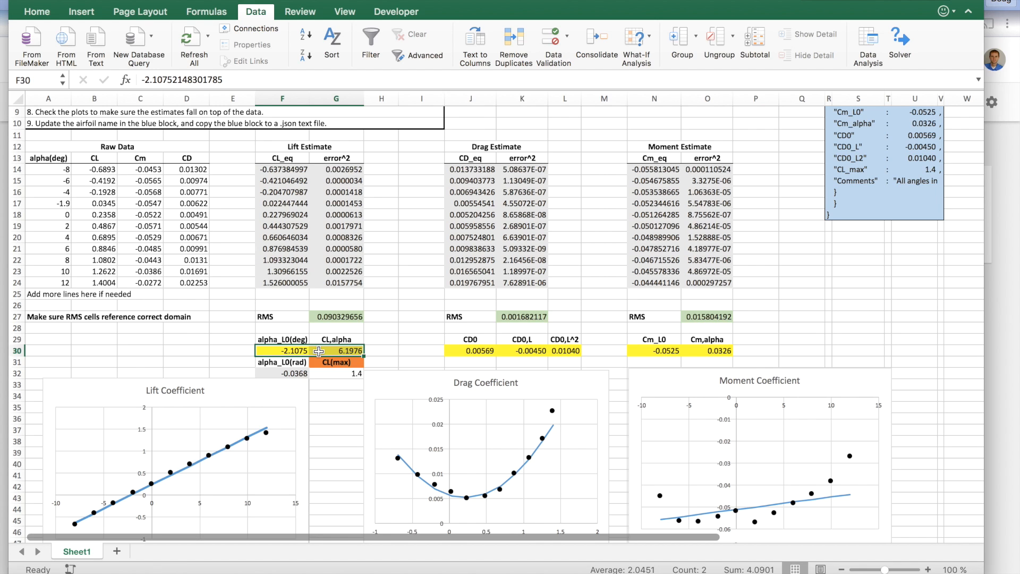
pyautogui.click(302, 146)
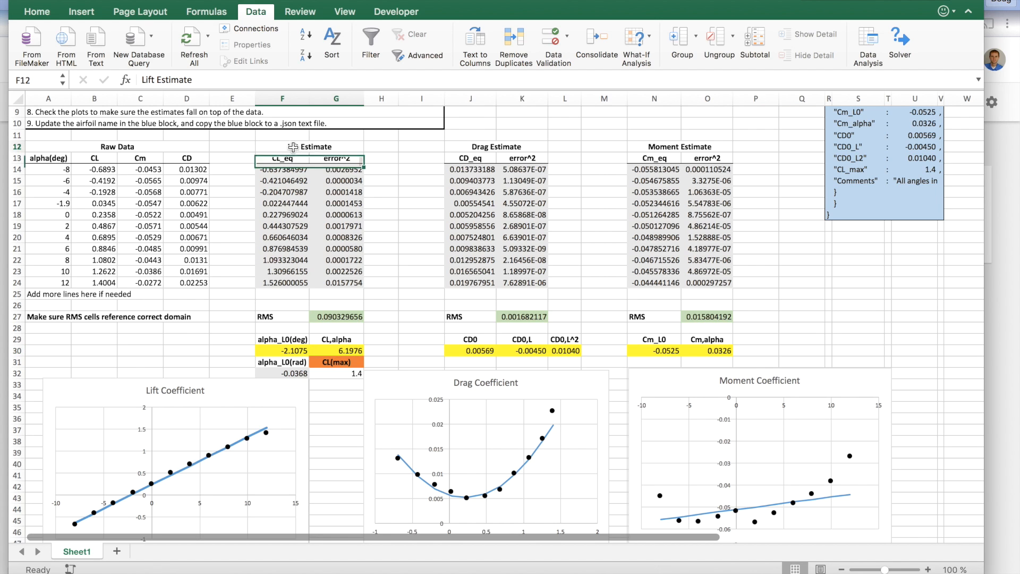
# Examine the CD0, CD0,L and CD0,L^2 cells and the source ranges of the CD and CD_eq series in the drag chart.
pyautogui.click(468, 148)
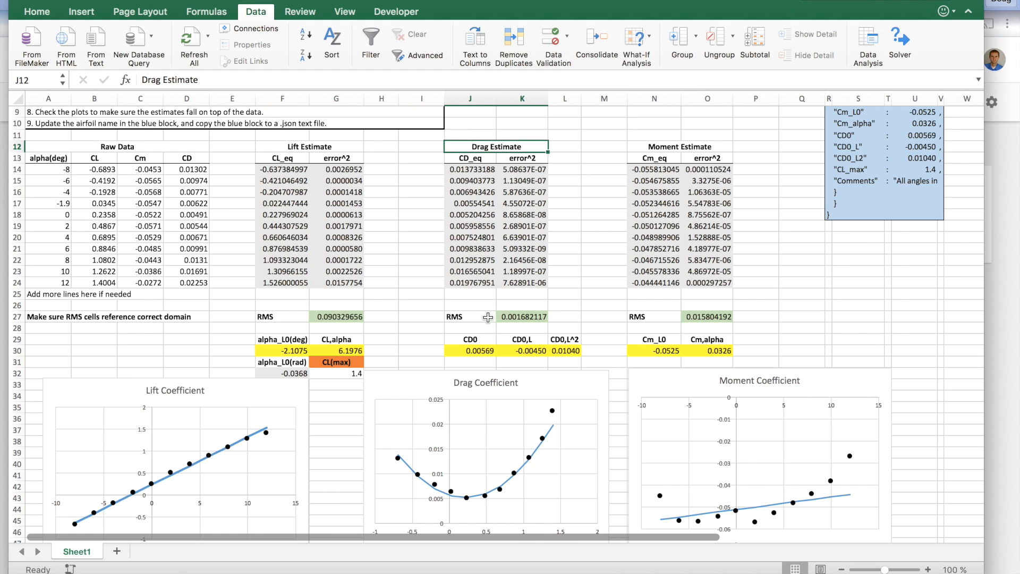
pyautogui.click(489, 351)
pyautogui.moveTo(490, 350); pyautogui.dragTo(554, 351)
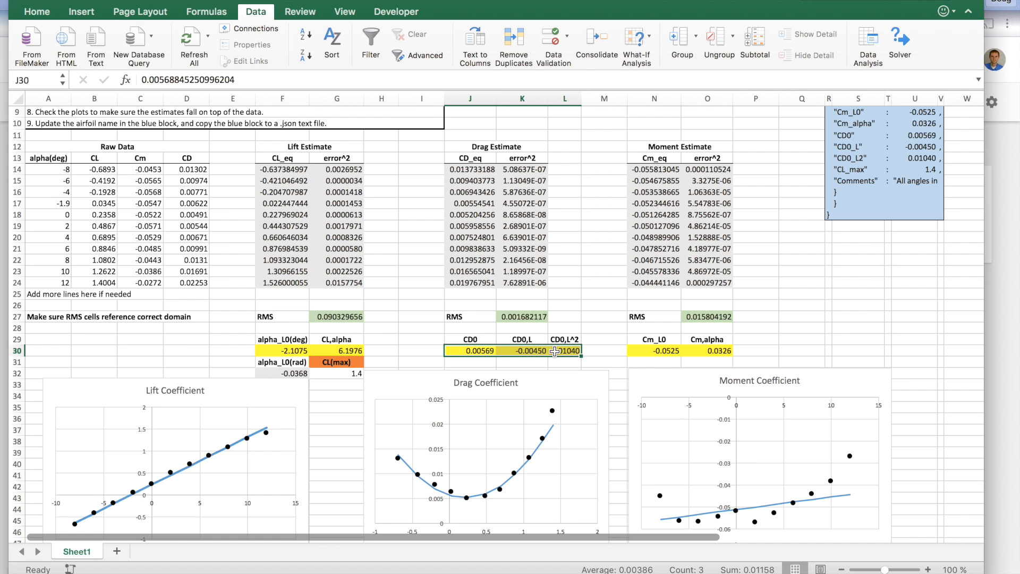
pyautogui.moveTo(467, 498)
pyautogui.click(478, 349)
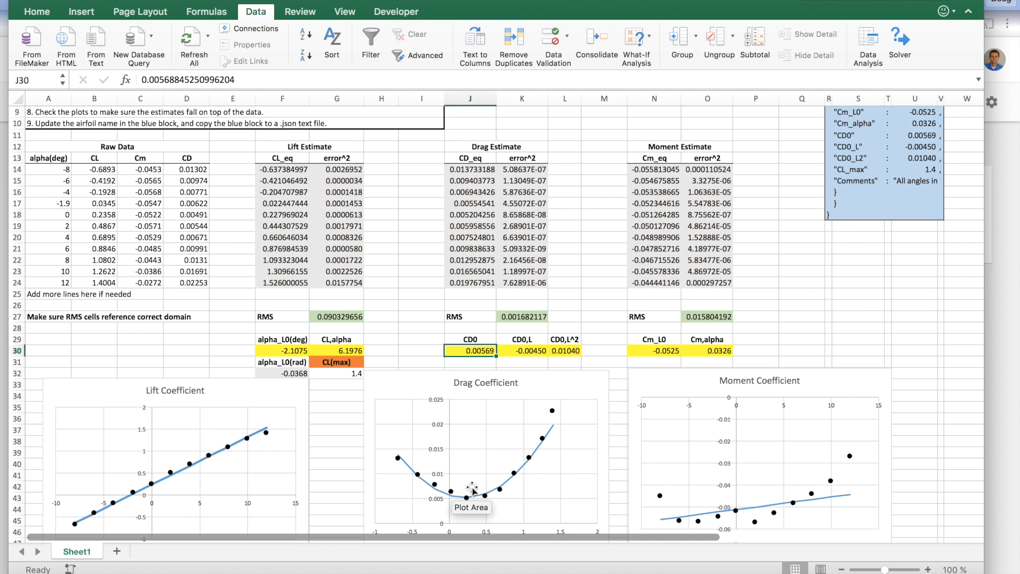
pyautogui.click(552, 411)
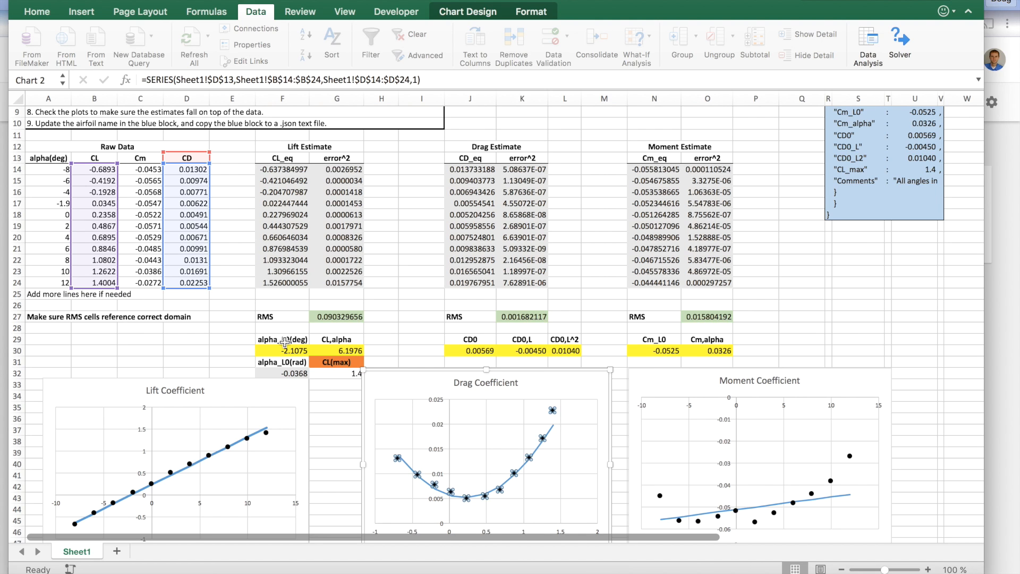
pyautogui.moveTo(207, 288)
pyautogui.mouseDown()
pyautogui.moveTo(207, 318)
pyautogui.moveTo(207, 287)
pyautogui.mouseUp()
pyautogui.click(408, 467)
pyautogui.click(409, 468)
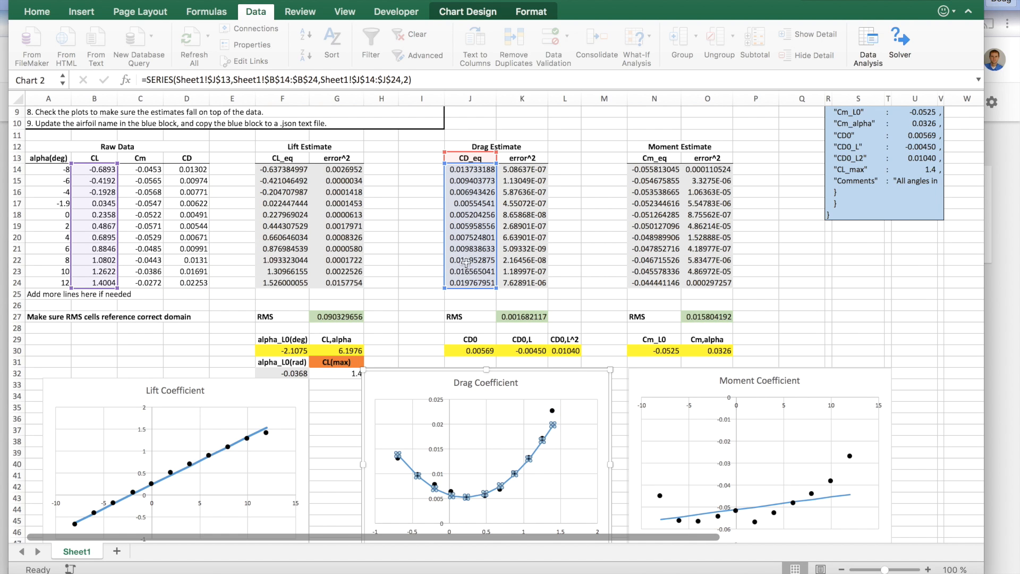
# Check the drag coefficient cells J30:L30, the drag error^2 values in K14:K24, and the RMS formula in K27.
pyautogui.moveTo(470, 350); pyautogui.dragTo(554, 352)
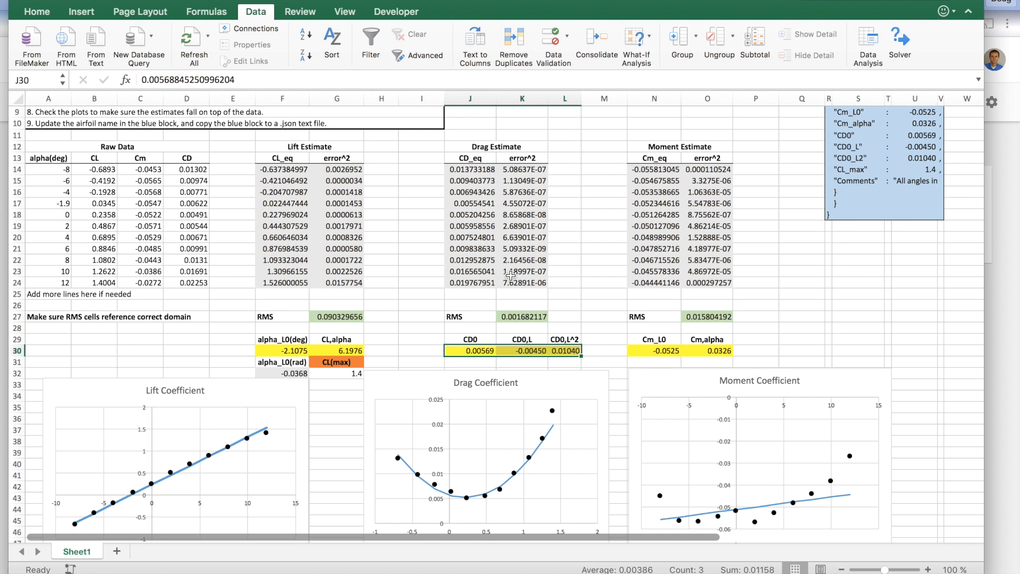
pyautogui.moveTo(515, 169); pyautogui.dragTo(523, 281)
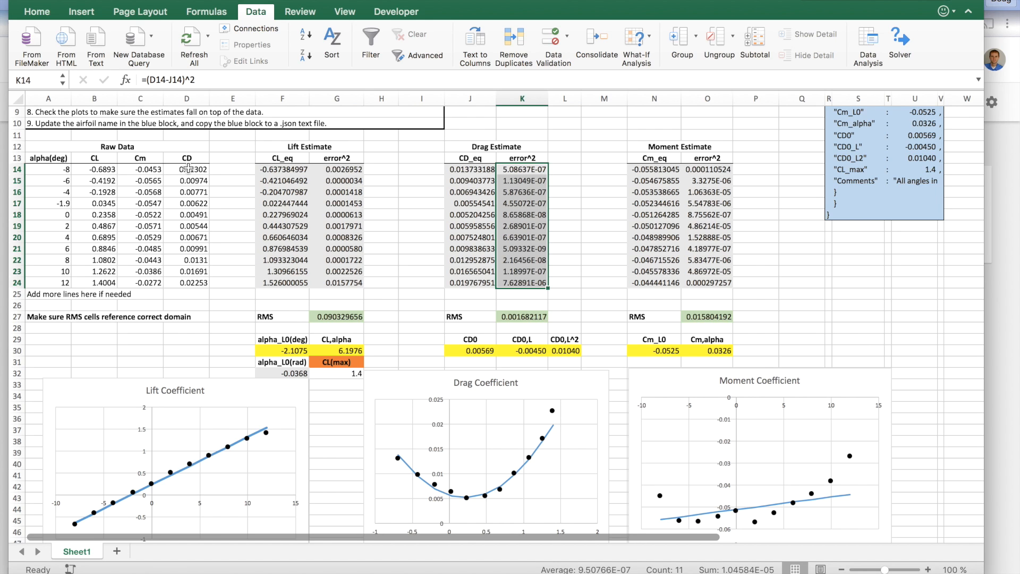
pyautogui.click(517, 318)
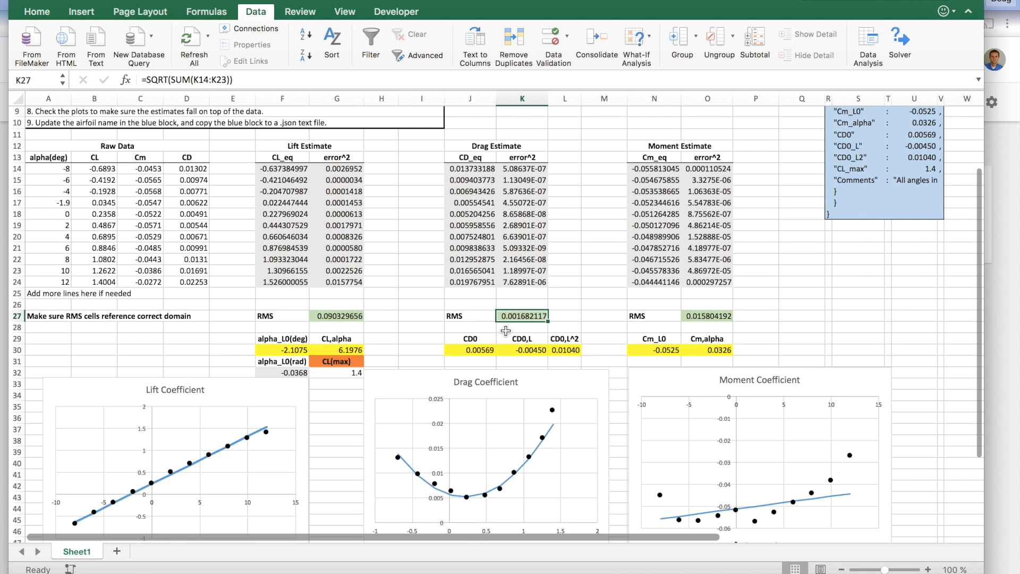
# Reset the drag coefficients CD0, CD0,L and CD0,L^2 in J30:L30 to 0.
pyautogui.click(488, 352)
pyautogui.doubleClick(496, 354)
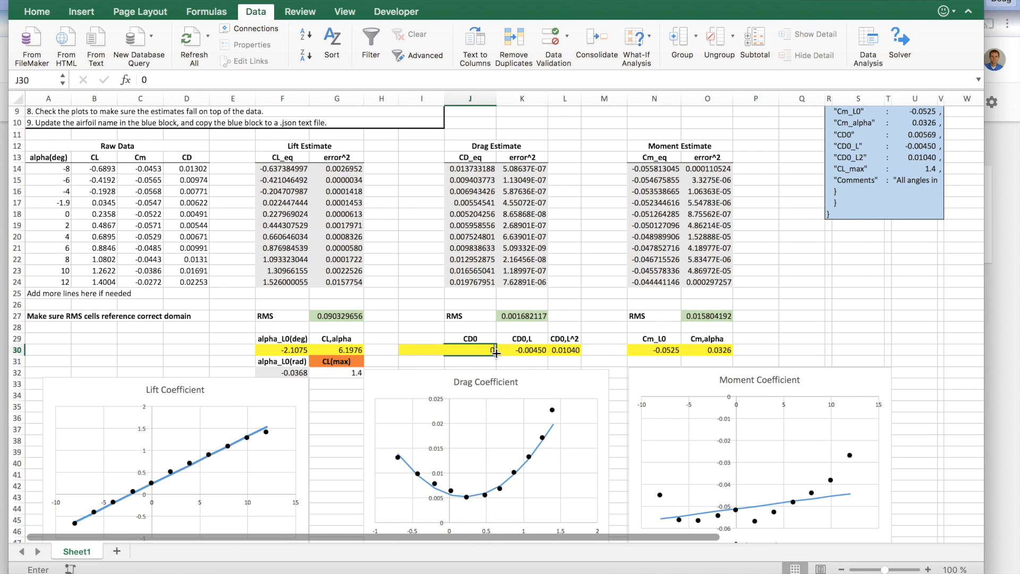
pyautogui.write('0')
pyautogui.press('Tab')
pyautogui.write('0')
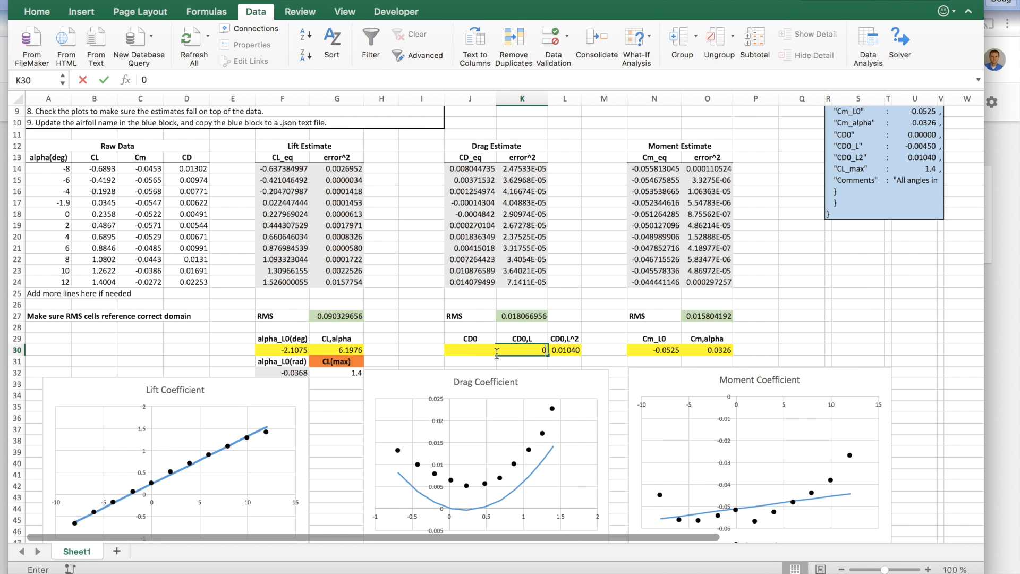
pyautogui.press('Tab')
pyautogui.write('0')
pyautogui.press('Tab')
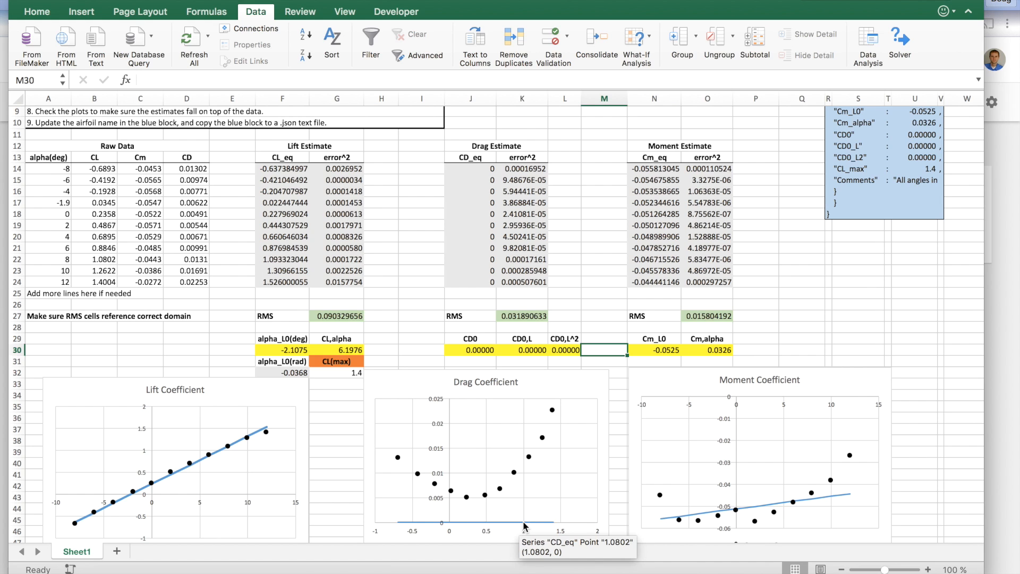
# Reopen Solver and set its objective to minimize the drag RMS cell K27.
pyautogui.click(523, 317)
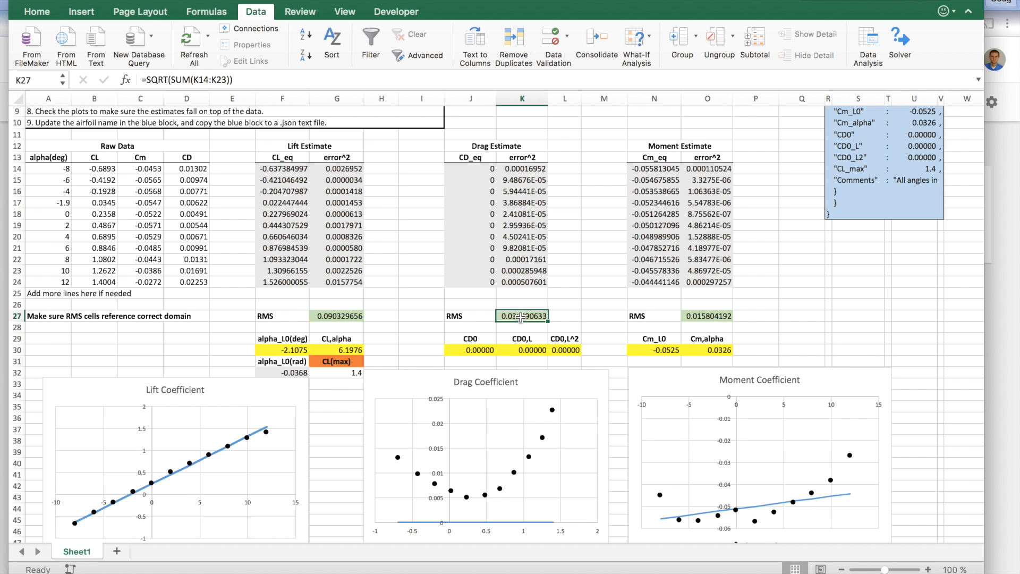
pyautogui.click(900, 38)
pyautogui.moveTo(486, 72); pyautogui.dragTo(694, 82)
pyautogui.click(735, 107)
pyautogui.press('BackSpace')
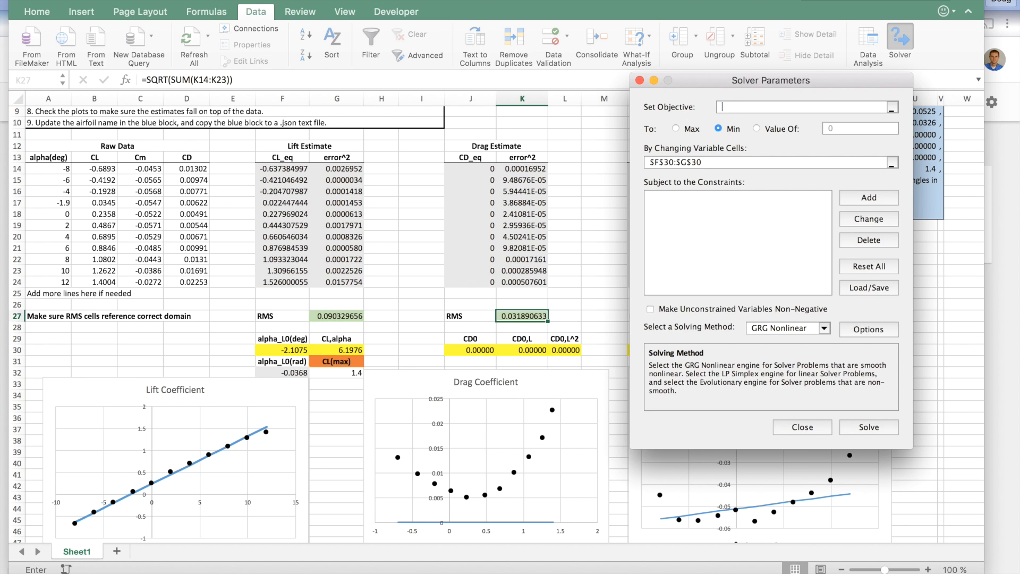
pyautogui.click(540, 314)
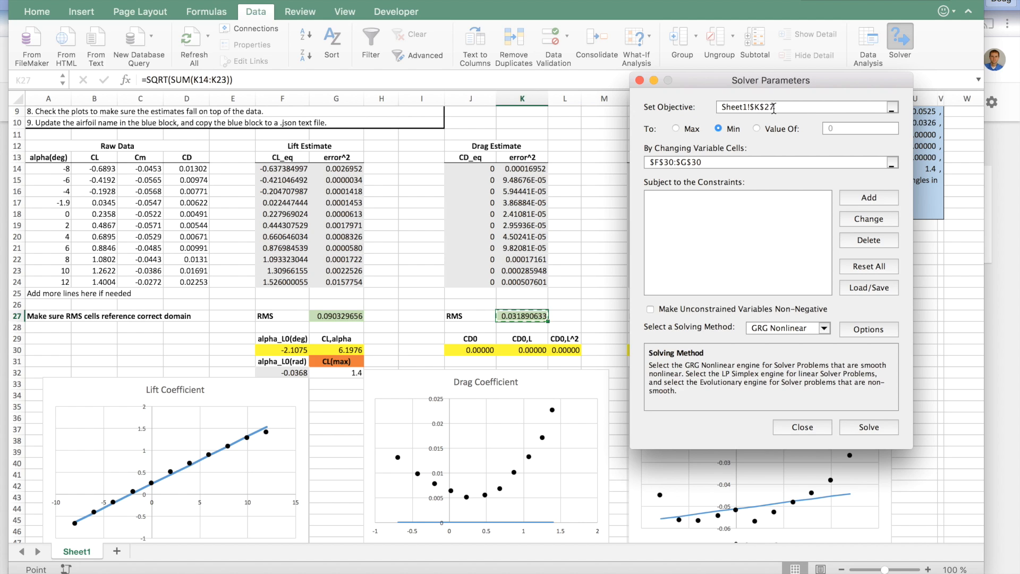
pyautogui.click(718, 130)
# Replace the Solver variable cells with the yellow drag coefficient cells J30:L30.
pyautogui.click(711, 166)
pyautogui.moveTo(709, 162); pyautogui.dragTo(651, 167)
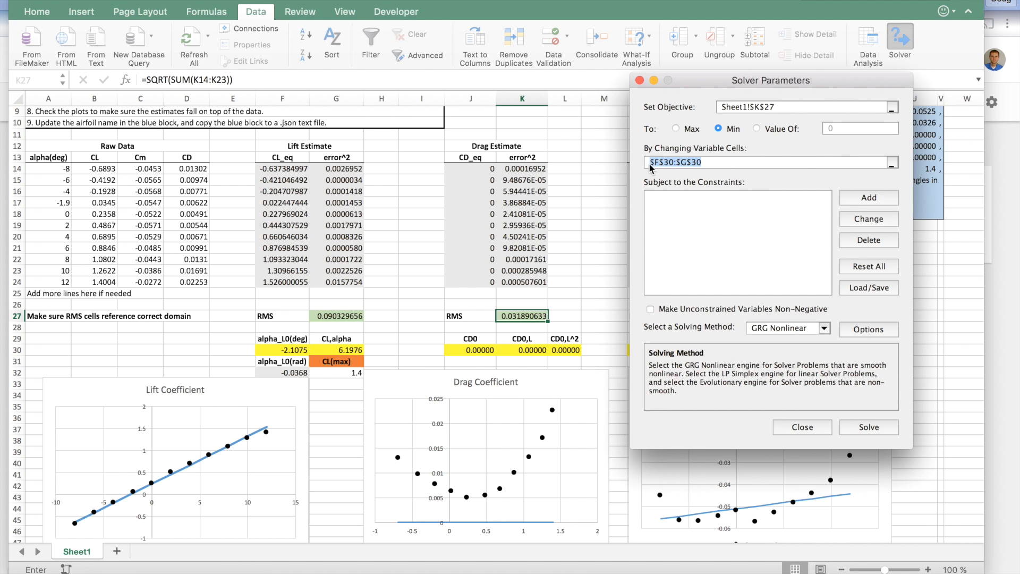
pyautogui.click(715, 163)
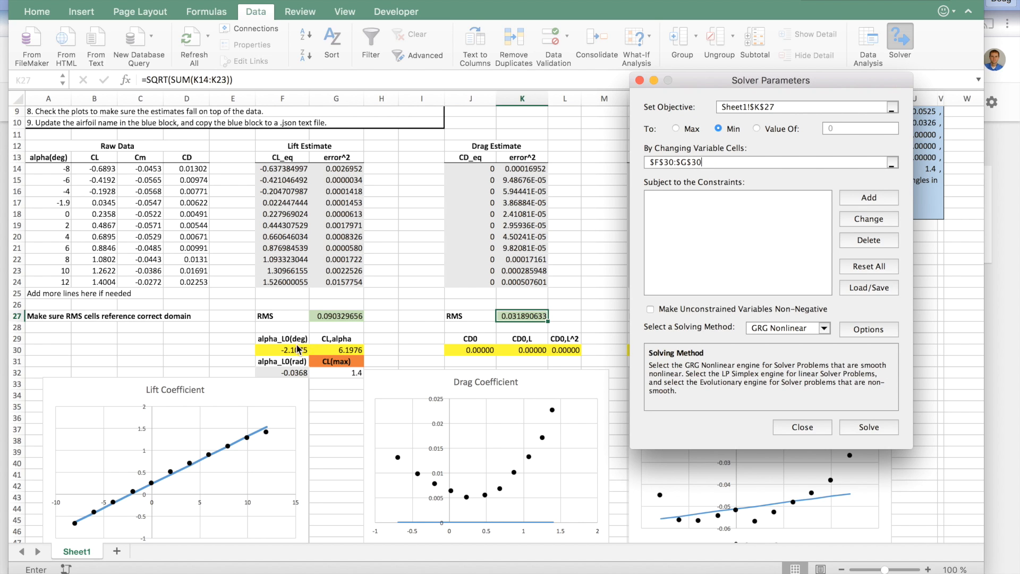
pyautogui.moveTo(710, 162); pyautogui.dragTo(644, 163)
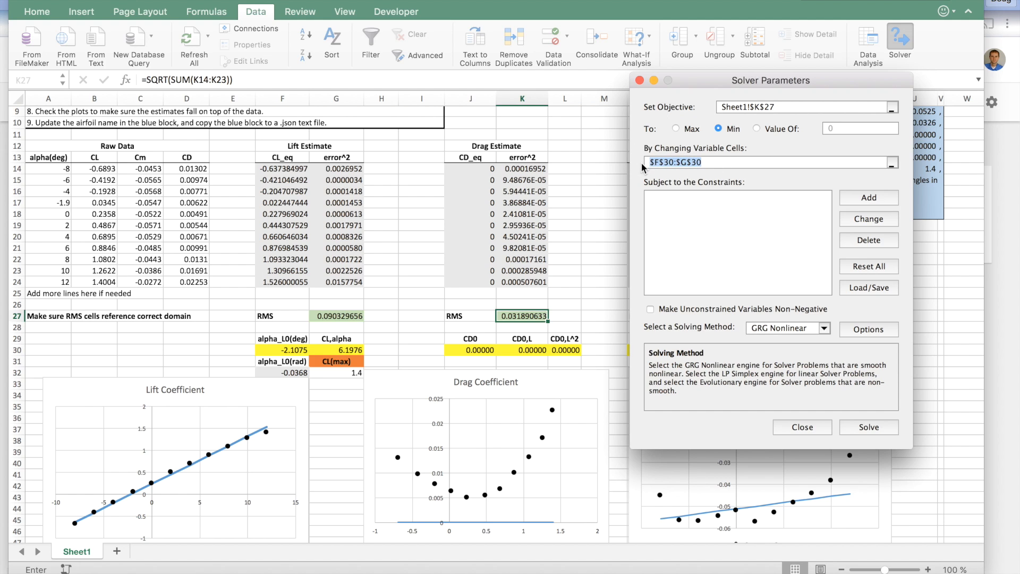
pyautogui.press('BackSpace')
pyautogui.moveTo(469, 354); pyautogui.dragTo(554, 355)
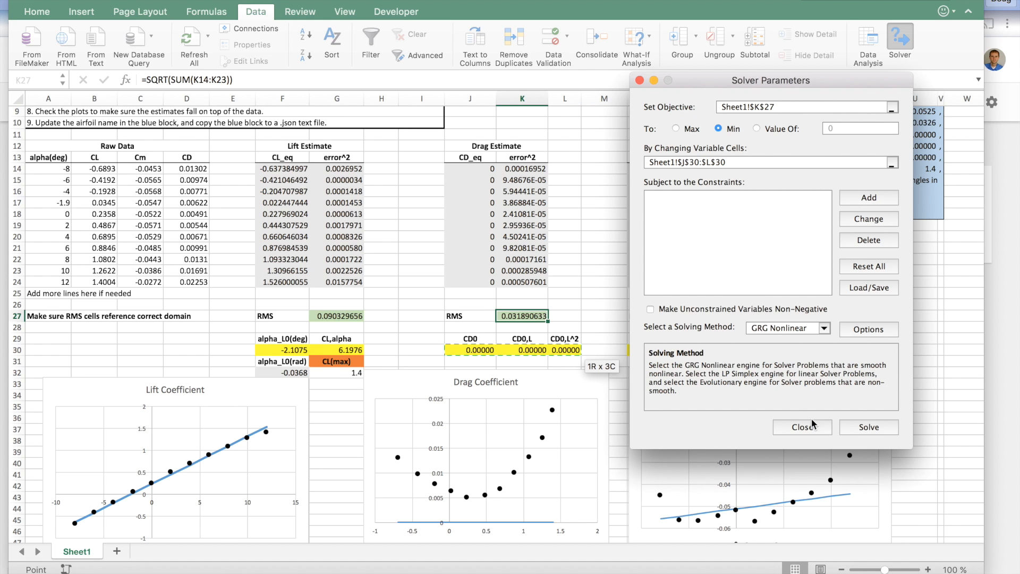
# Run Solver on the drag coefficients, keep its solution, and compare the CD_eq curve with the data in the Drag Coefficient chart.
pyautogui.click(865, 426)
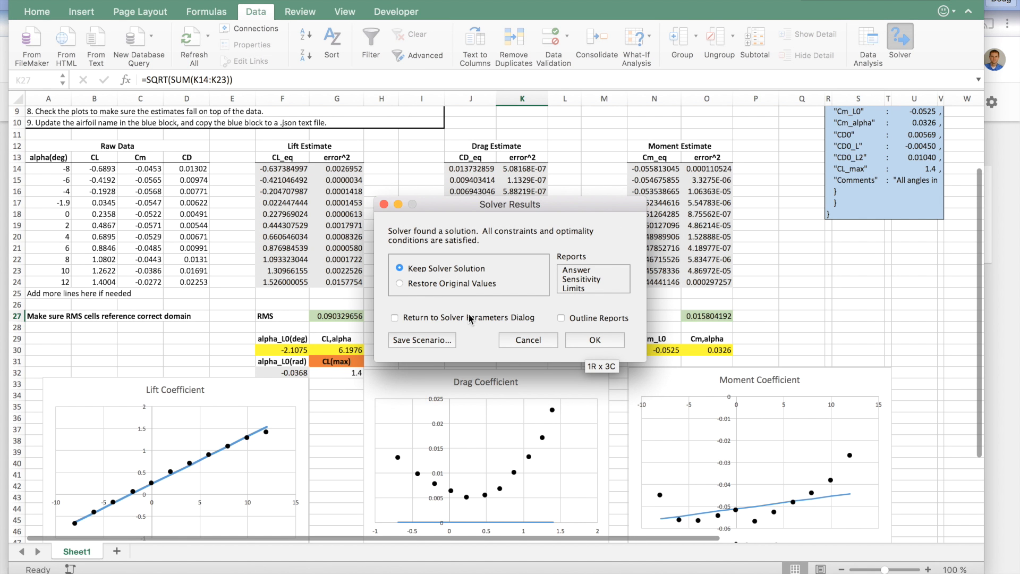
pyautogui.click(600, 339)
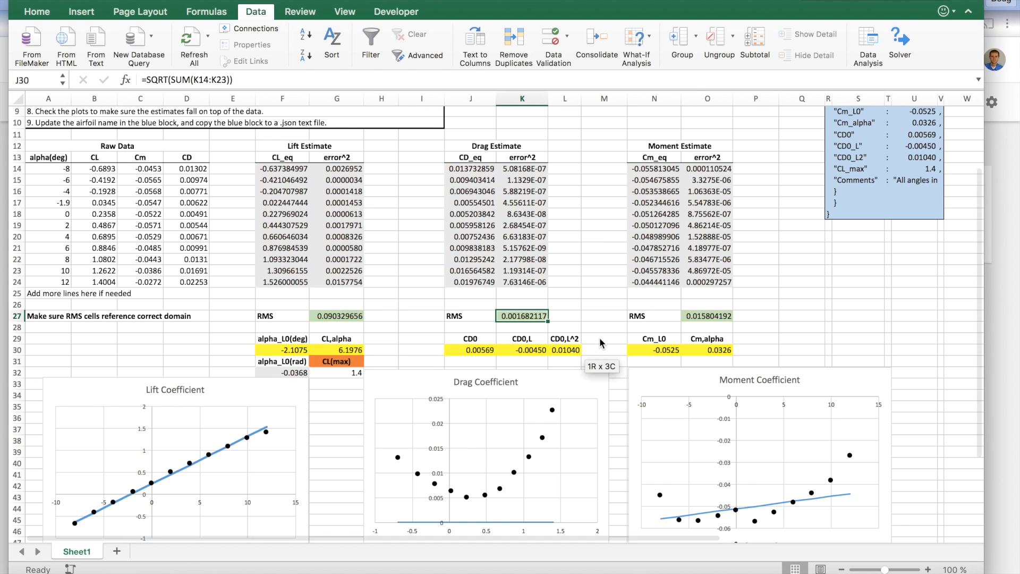
pyautogui.moveTo(543, 442)
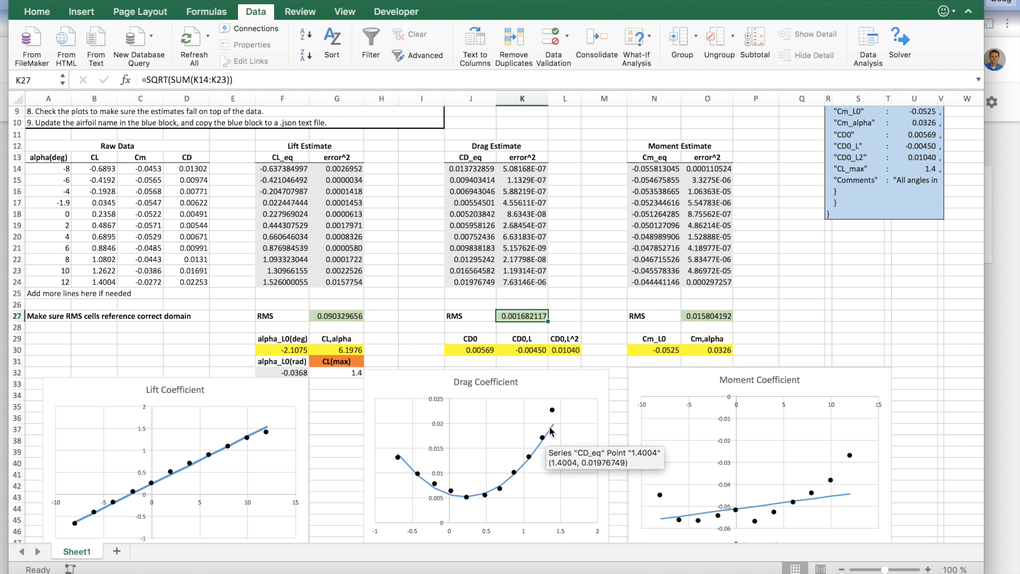
pyautogui.moveTo(467, 496)
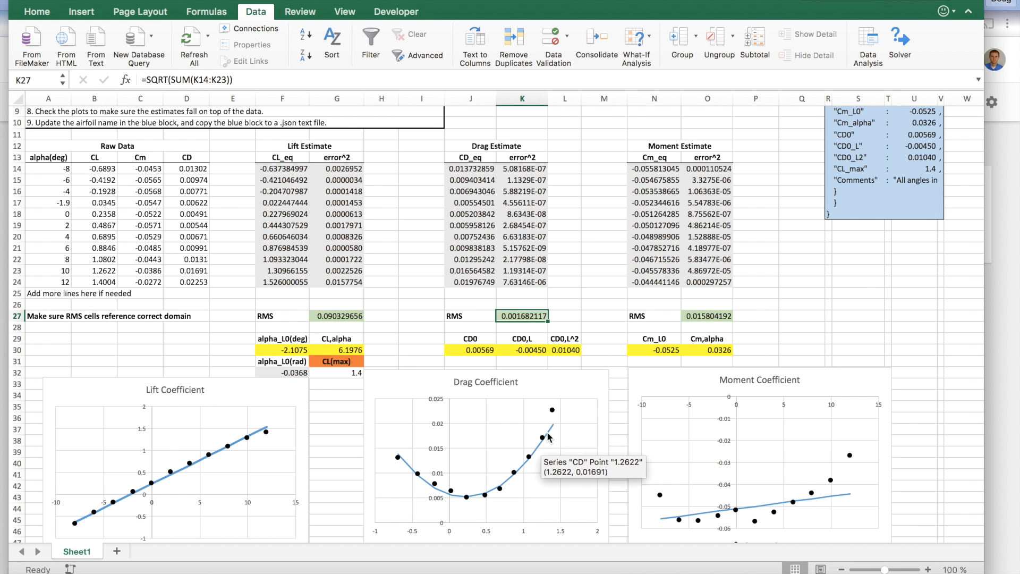
# Check that the drag RMS formula in K27 covers the same rows as the lift RMS in G27, and review J30:L30.
pyautogui.doubleClick(514, 316)
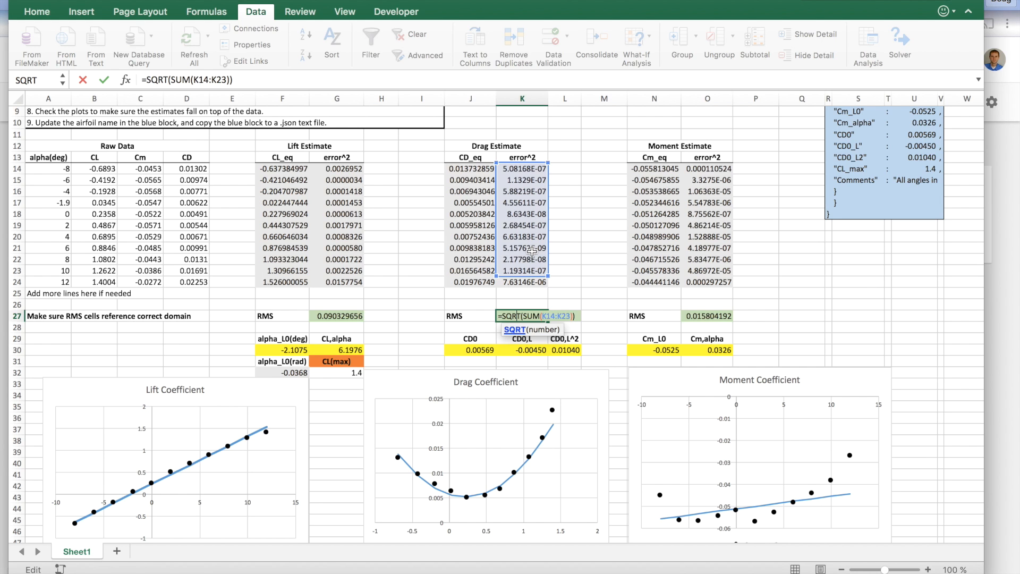
pyautogui.press('Return')
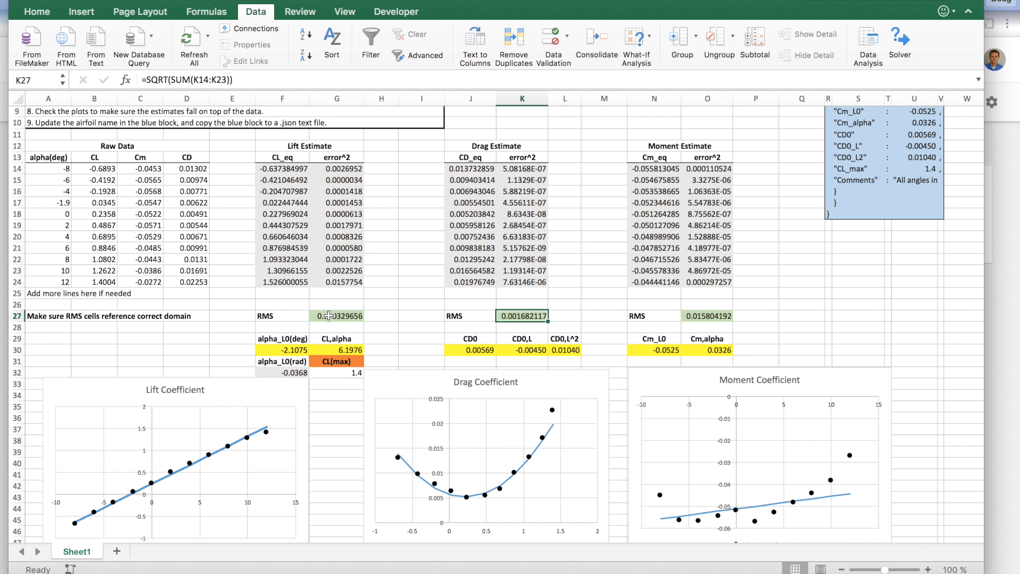
pyautogui.doubleClick(329, 314)
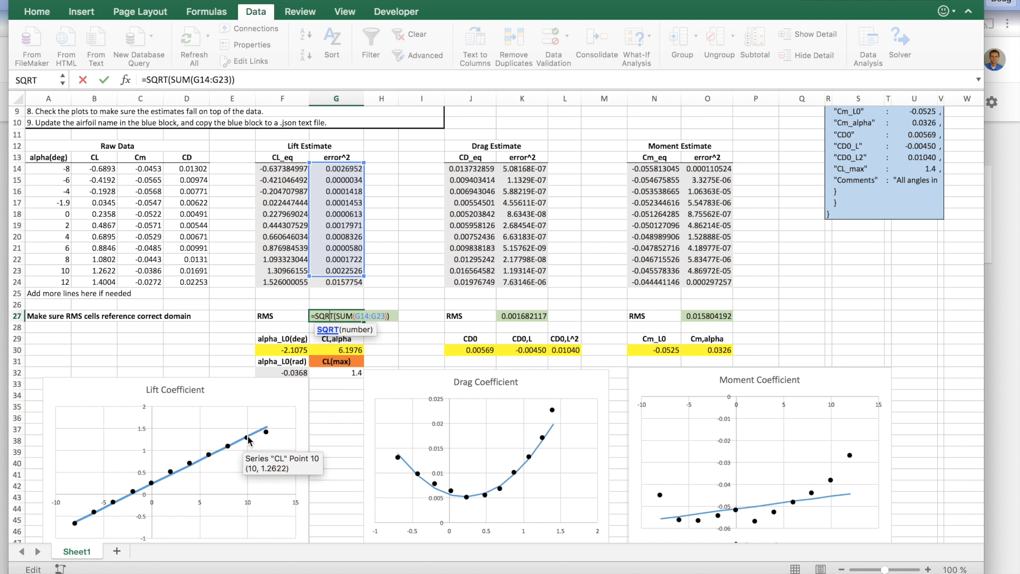
pyautogui.press('Escape')
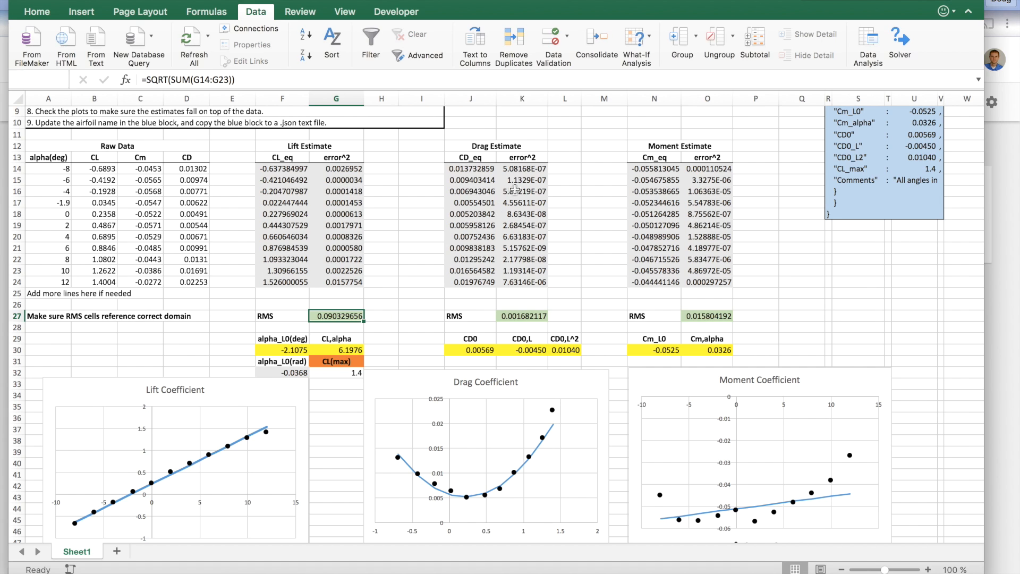
pyautogui.doubleClick(526, 315)
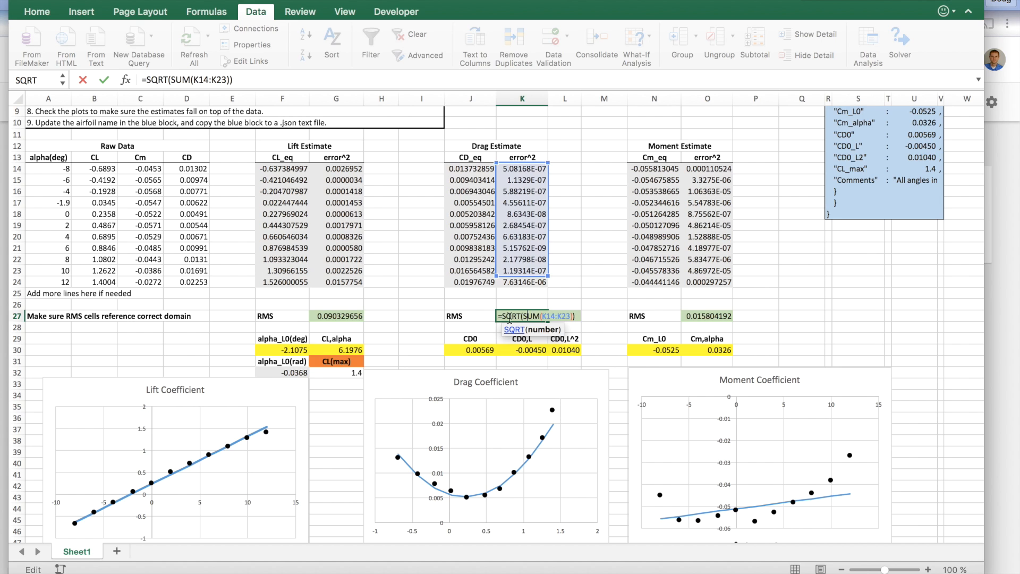
pyautogui.hotkey('ctrl', 'Return')
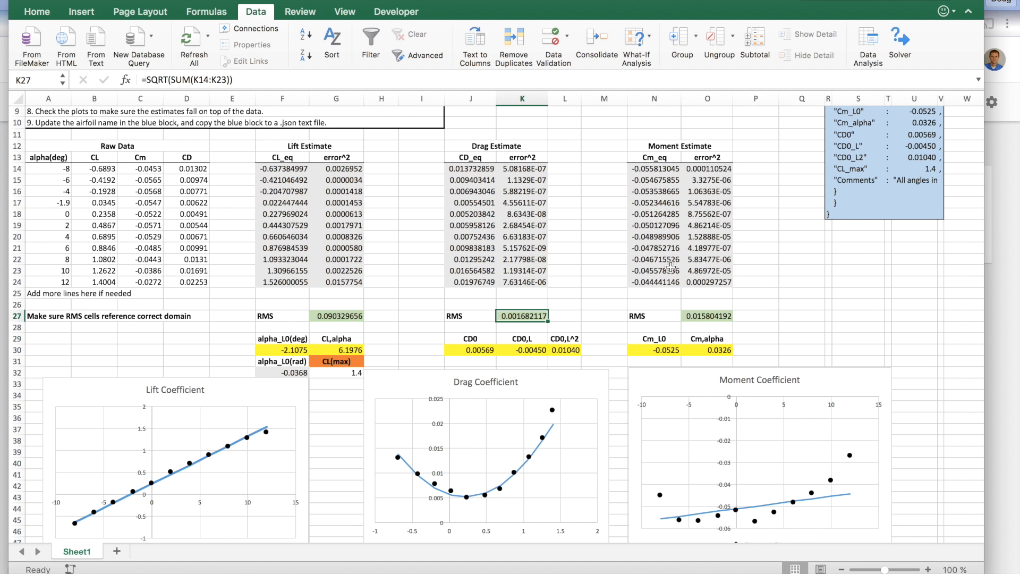
pyautogui.click(762, 187)
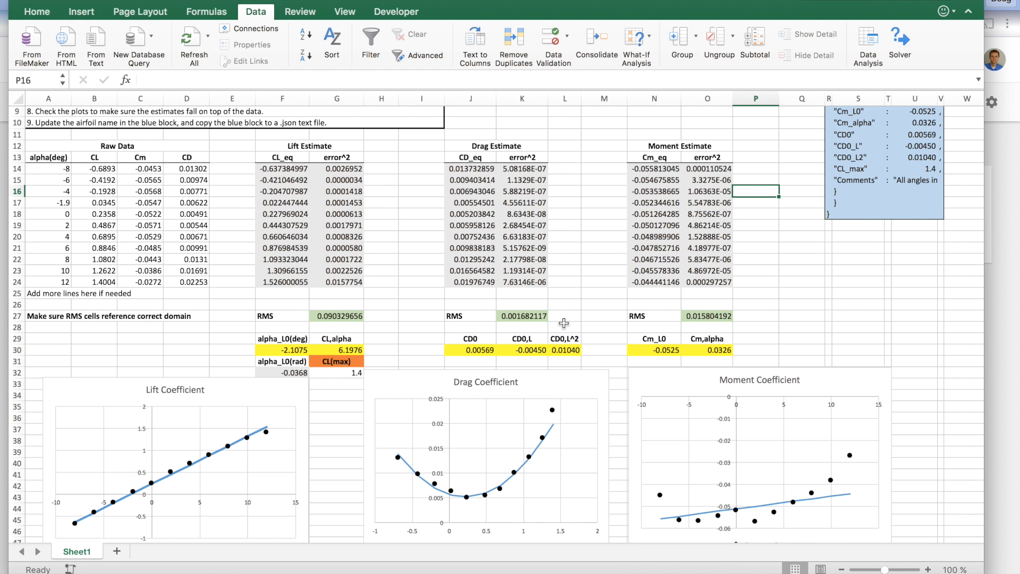
pyautogui.moveTo(468, 350); pyautogui.dragTo(565, 349)
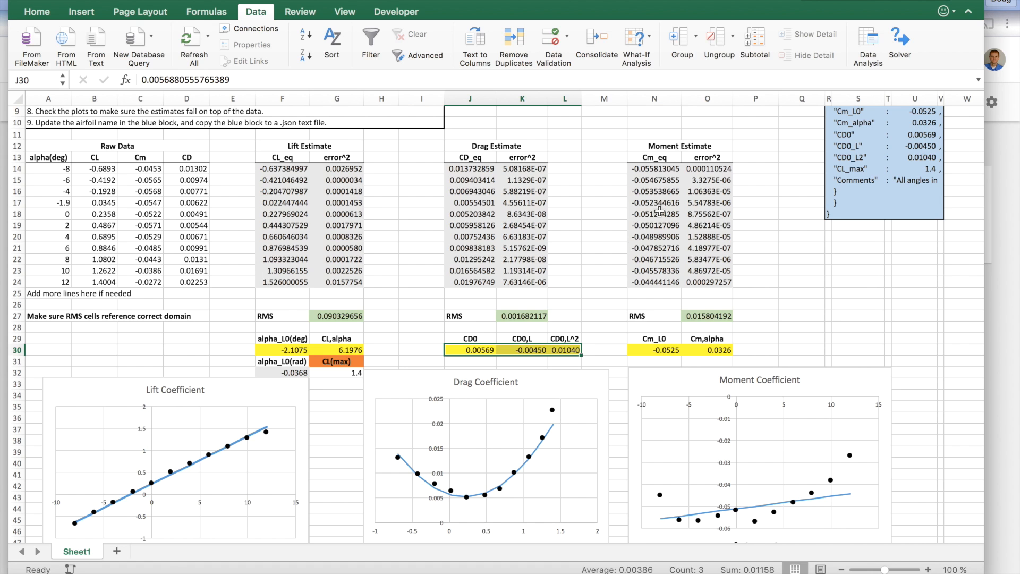
# Examine the Moment Estimate values in N14:N24, the error^2 values in O14:O24, and the RMS formula in O27.
pyautogui.click(664, 145)
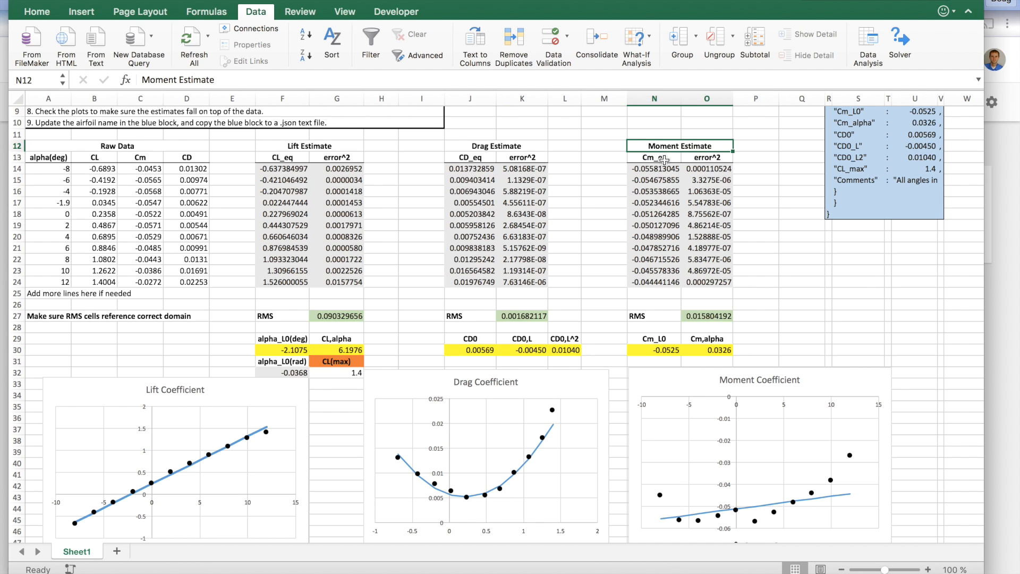
pyautogui.moveTo(657, 167); pyautogui.dragTo(656, 280)
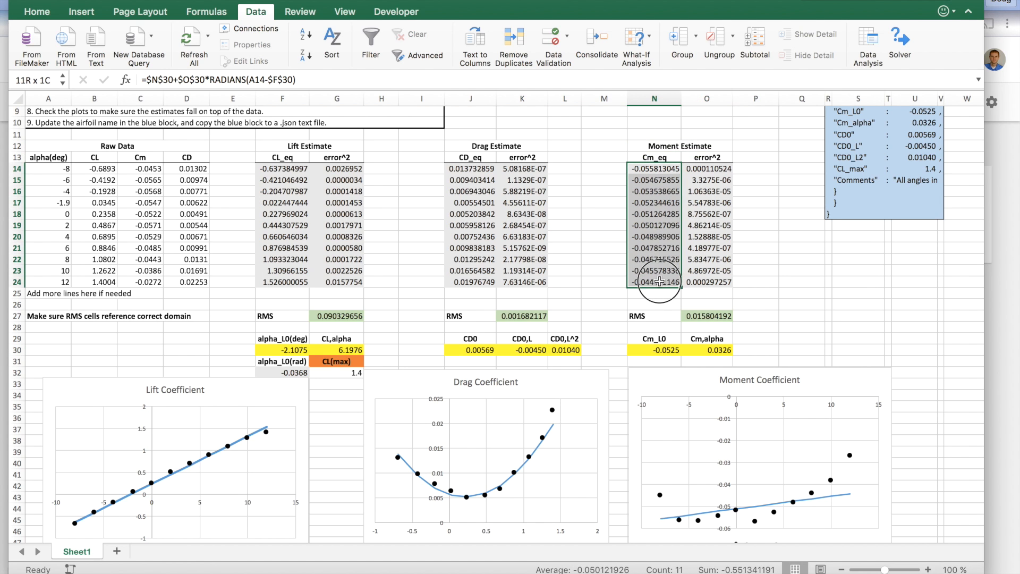
pyautogui.moveTo(702, 168); pyautogui.dragTo(708, 284)
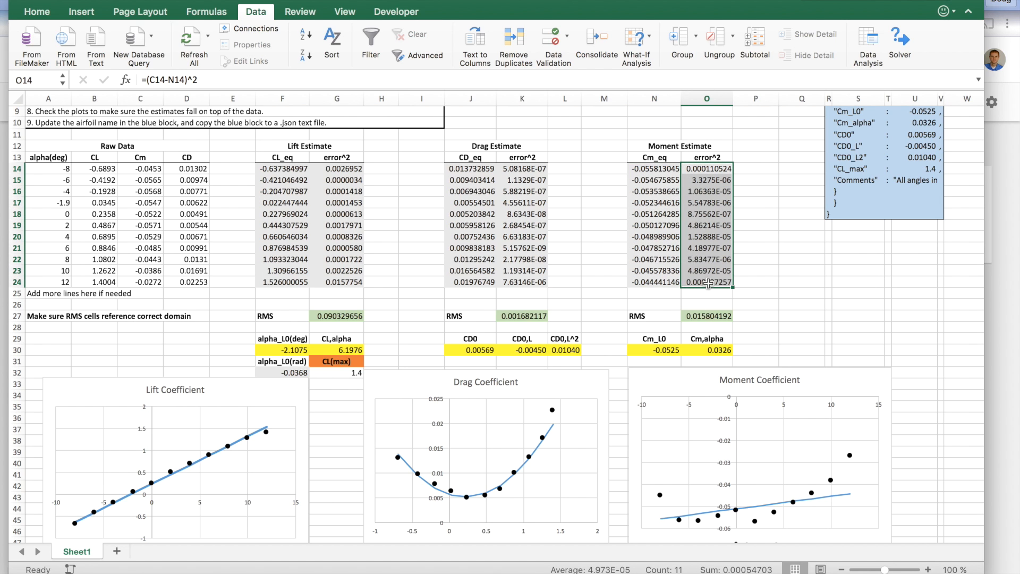
pyautogui.click(703, 317)
pyautogui.doubleClick(706, 316)
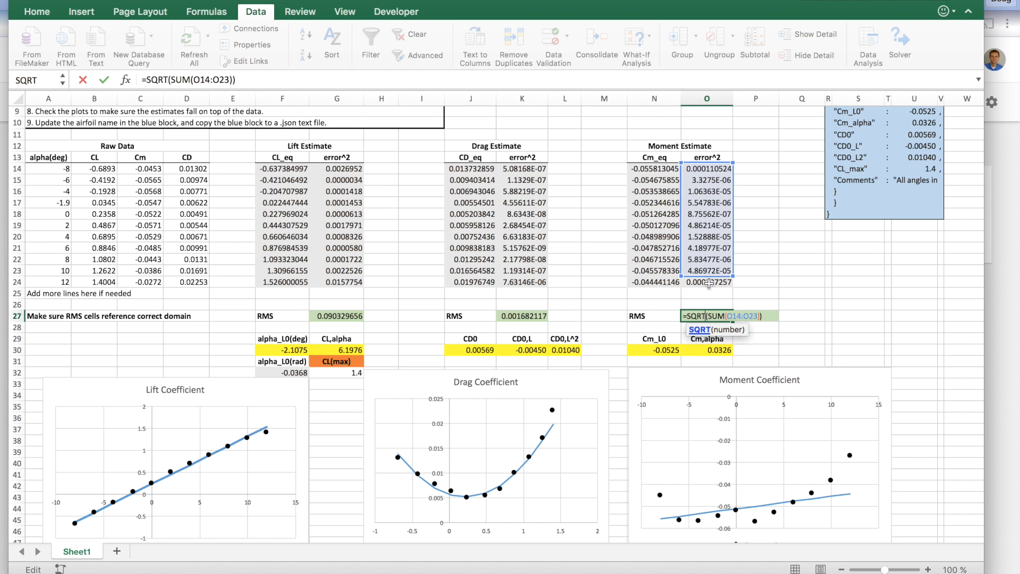
pyautogui.press('Return')
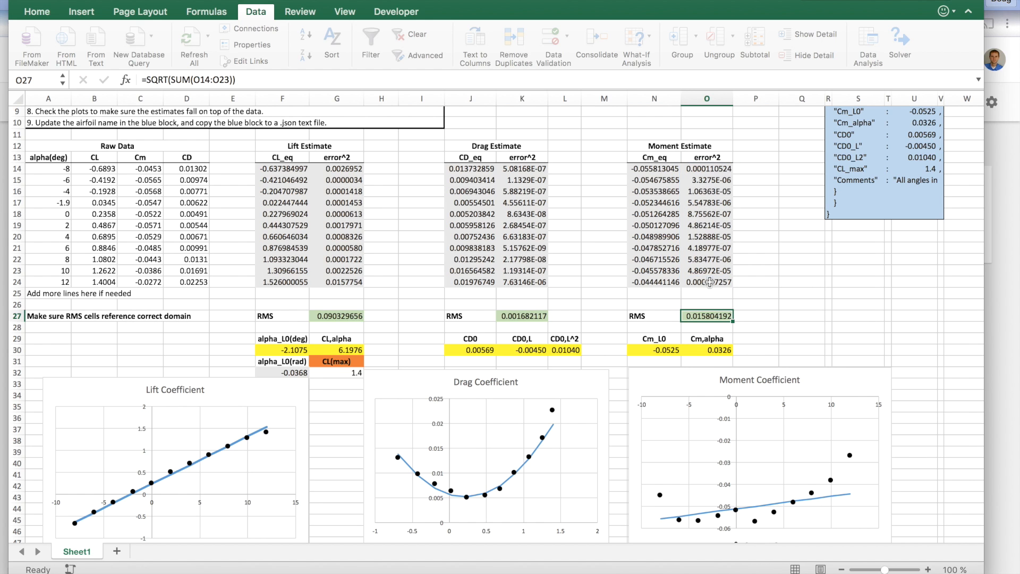
# Reset the moment coefficients Cm_L0 and Cm,alpha in N30:O30 to 0.
pyautogui.moveTo(649, 351); pyautogui.dragTo(699, 351)
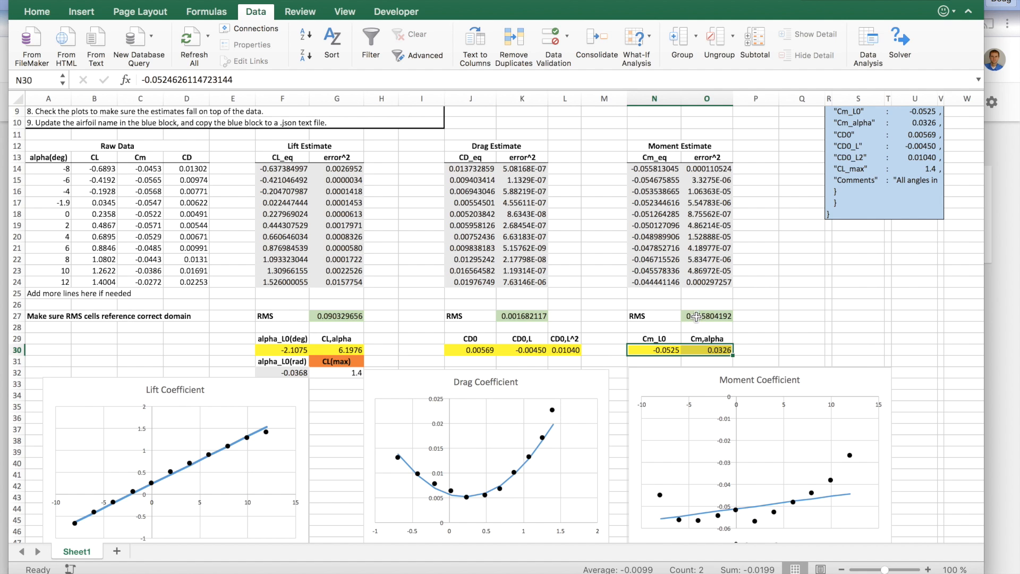
pyautogui.click(662, 350)
pyautogui.write('0')
pyautogui.press('Tab')
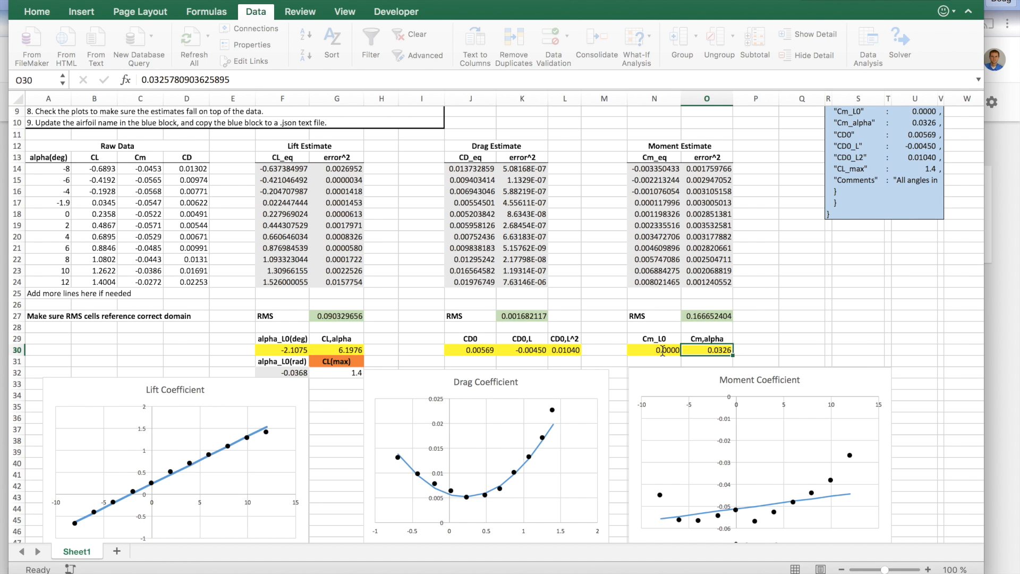
pyautogui.write('0')
pyautogui.press('Tab')
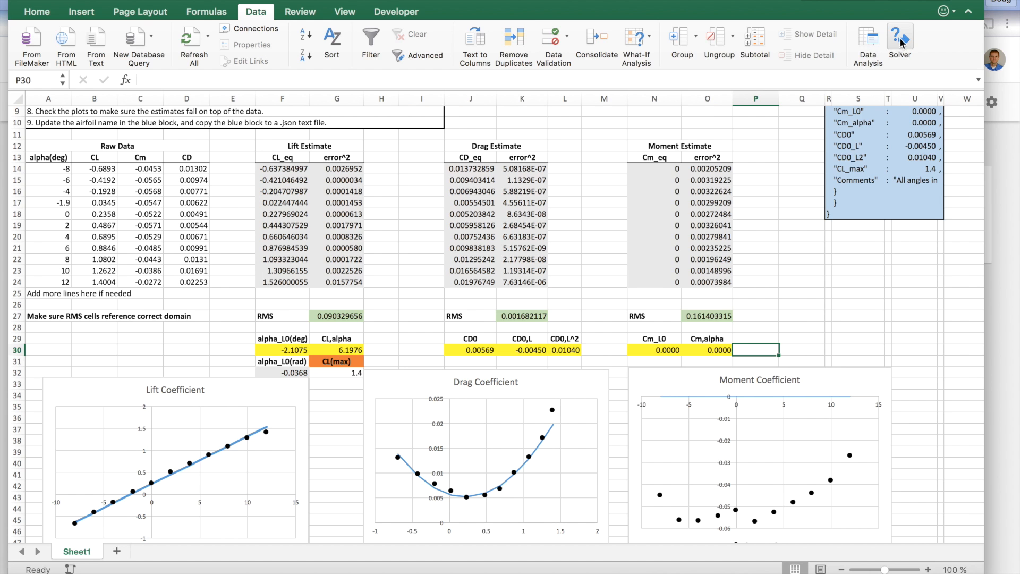
# Reopen Solver and set its objective to minimize the moment RMS cell O27.
pyautogui.click(900, 41)
pyautogui.moveTo(717, 80); pyautogui.dragTo(269, 131)
pyautogui.press('BackSpace')
pyautogui.click(694, 317)
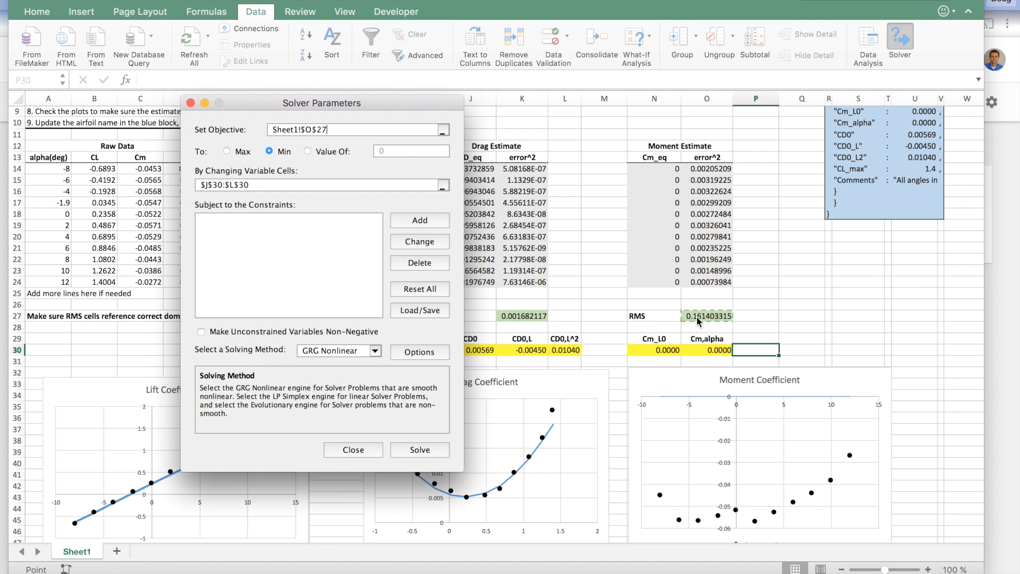
# Set the Solver variable cells to the yellow moment coefficient cells N30:O30, solve, and keep the solution.
pyautogui.moveTo(260, 185); pyautogui.dragTo(177, 189)
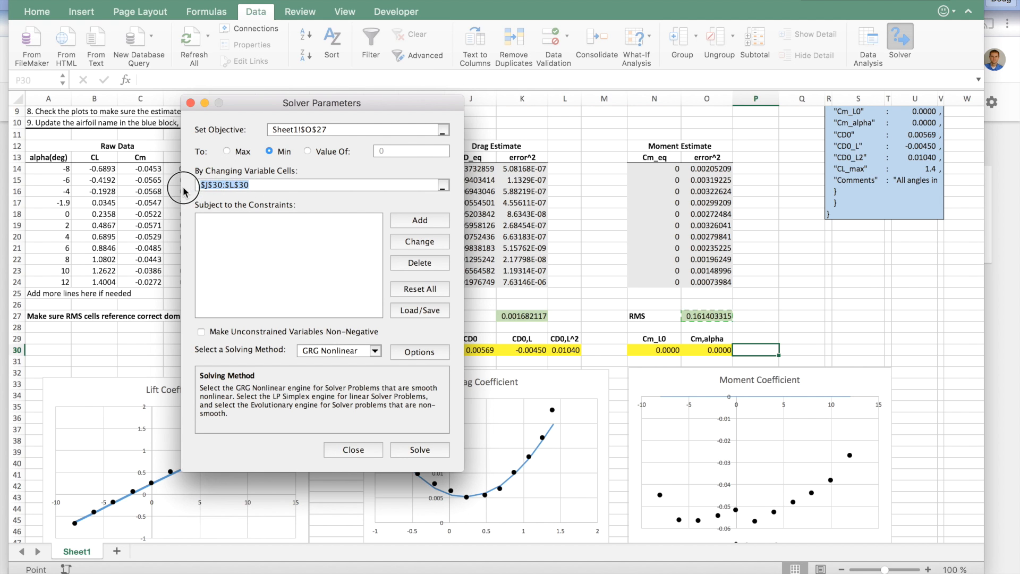
pyautogui.press('BackSpace')
pyautogui.moveTo(659, 350); pyautogui.dragTo(725, 351)
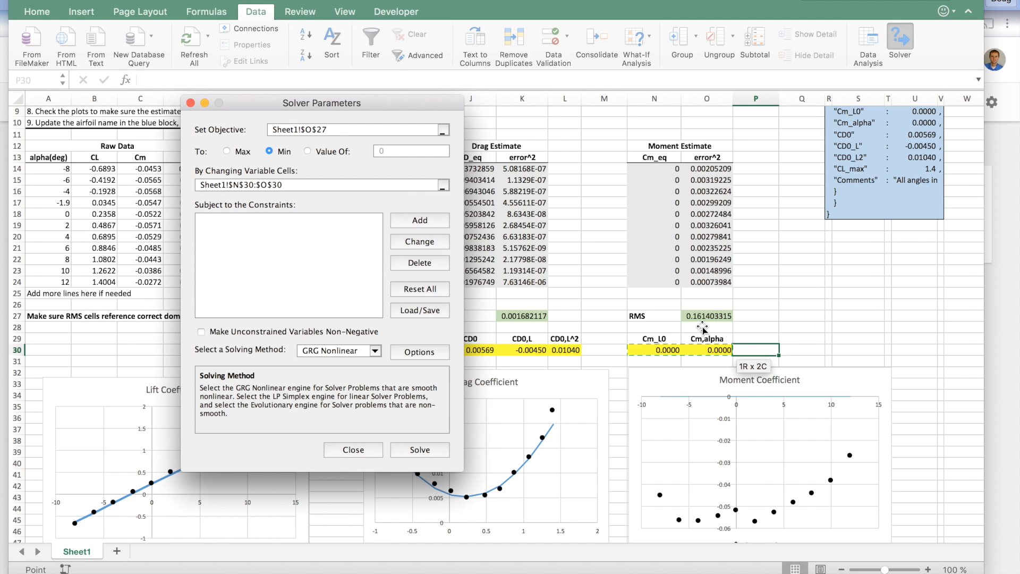
pyautogui.click(420, 450)
pyautogui.click(419, 450)
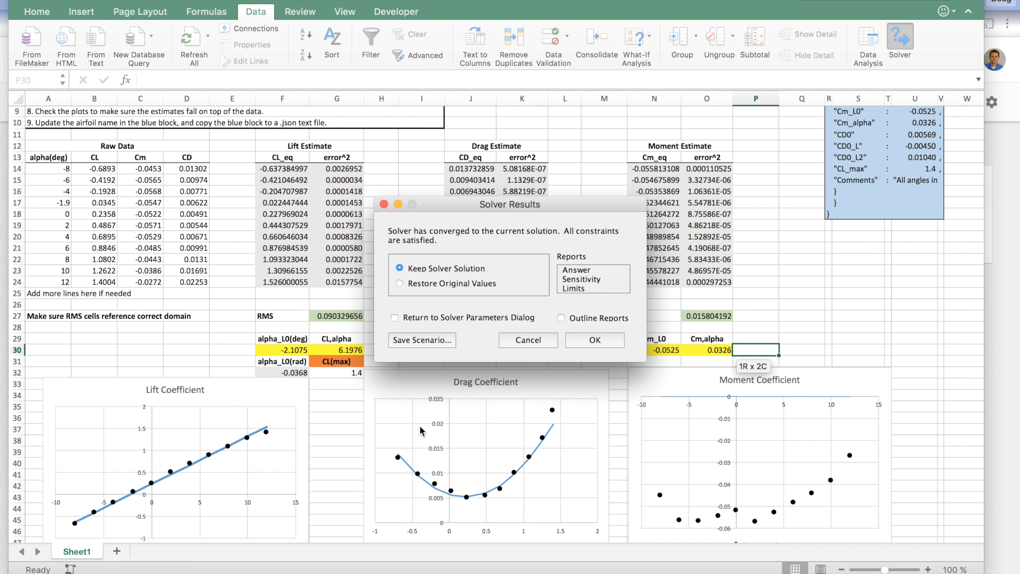
pyautogui.click(601, 339)
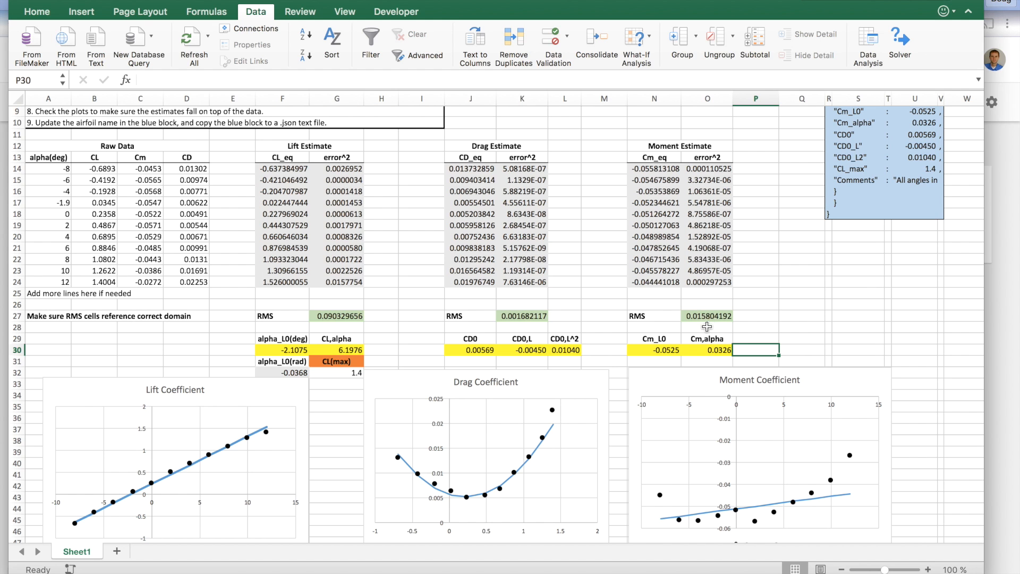
# Compare the Cm_eq line with the data points in the Moment Coefficient chart and review the coefficients in N30:O30.
pyautogui.scroll(-2, 743, 372)
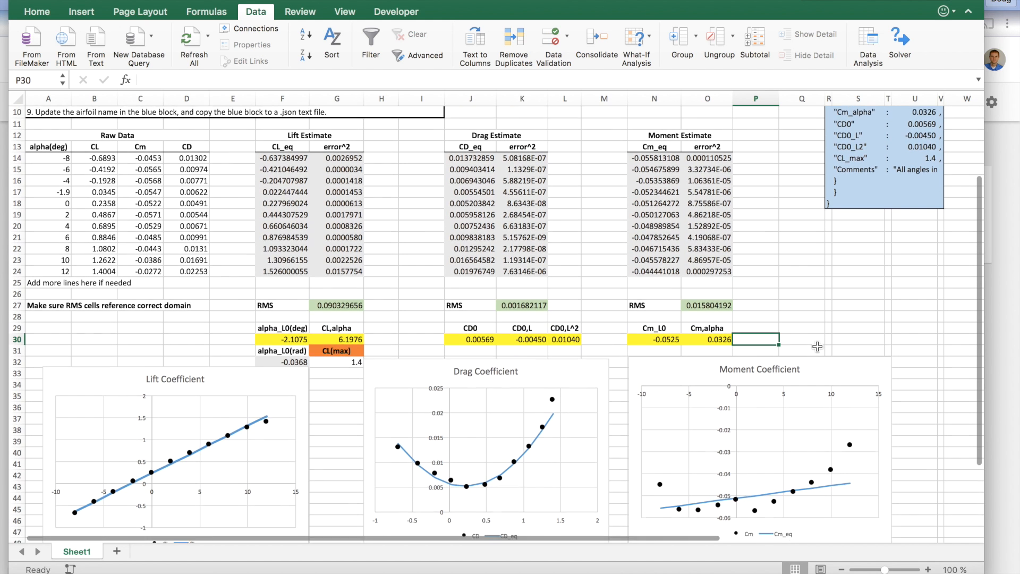
pyautogui.moveTo(754, 498)
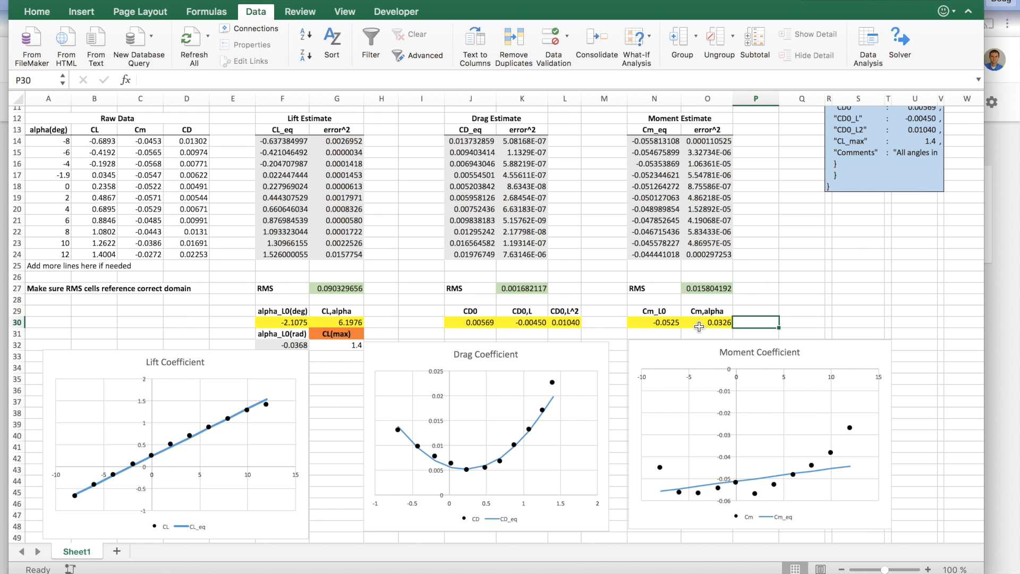
pyautogui.moveTo(701, 322); pyautogui.dragTo(668, 328)
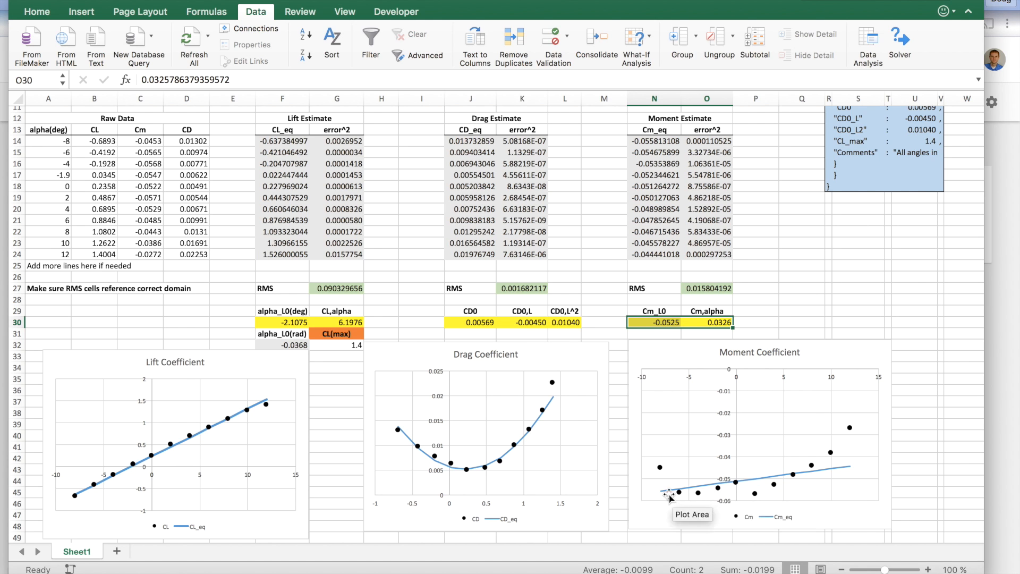
pyautogui.moveTo(735, 483)
pyautogui.moveTo(807, 479)
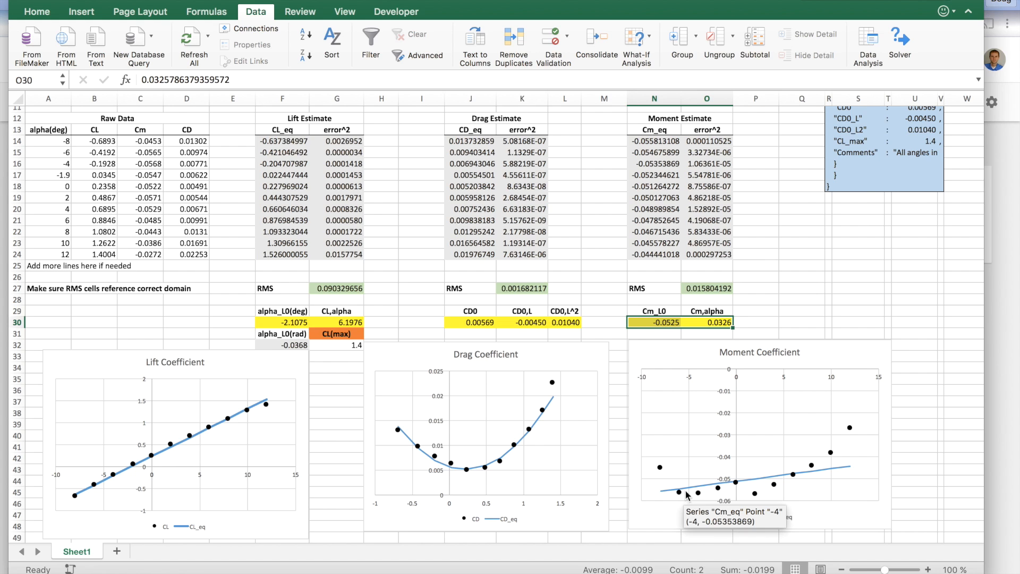
pyautogui.moveTo(706, 490)
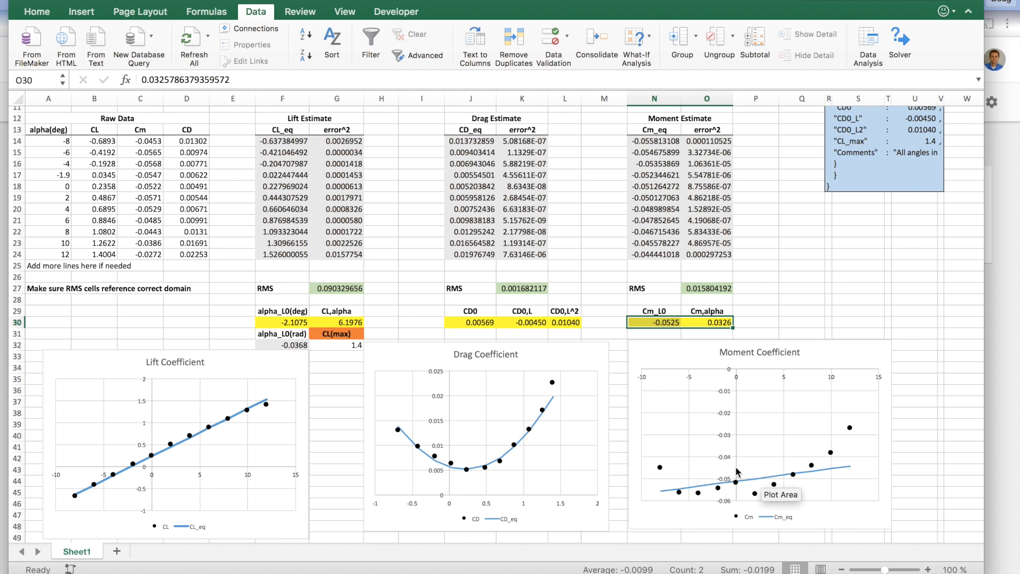
# Review the lift and drag coefficients in row 30, CL(max) in G32, and the blue JSON block with its airfoil name in S4.
pyautogui.scroll(3, 765, 334)
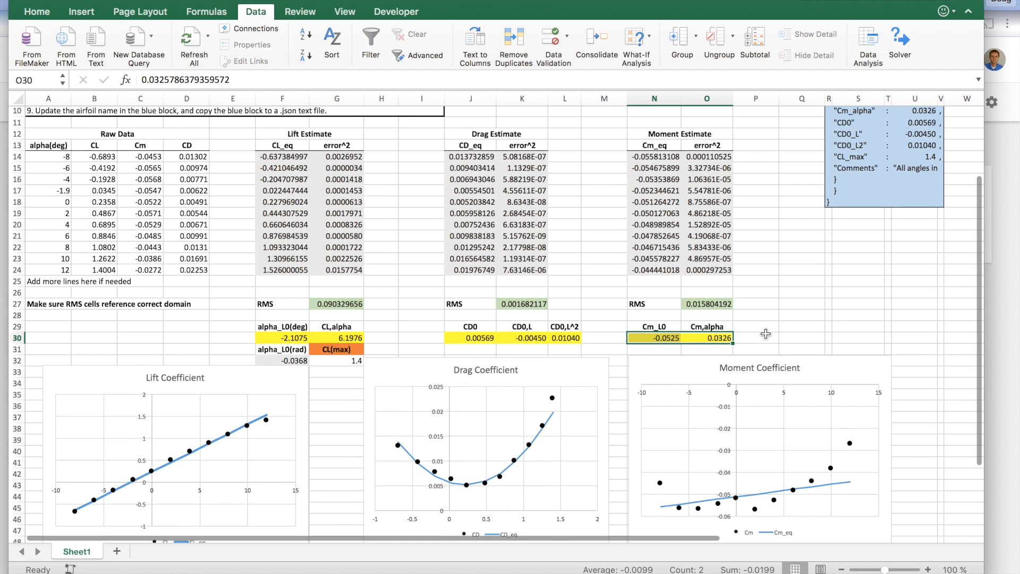
pyautogui.scroll(7, 765, 334)
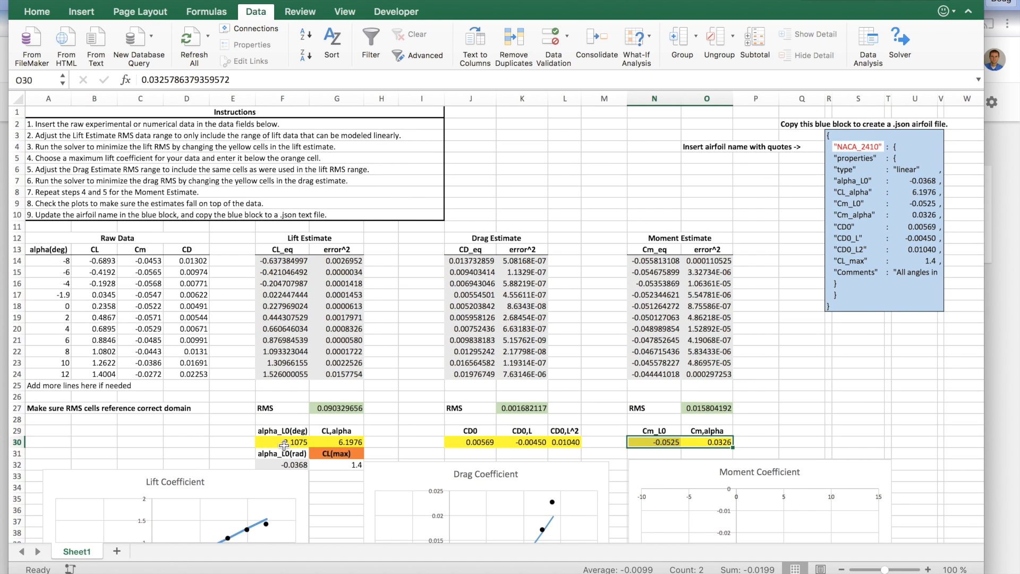
pyautogui.moveTo(282, 442); pyautogui.dragTo(340, 442)
pyautogui.moveTo(467, 442); pyautogui.dragTo(567, 442)
pyautogui.click(337, 466)
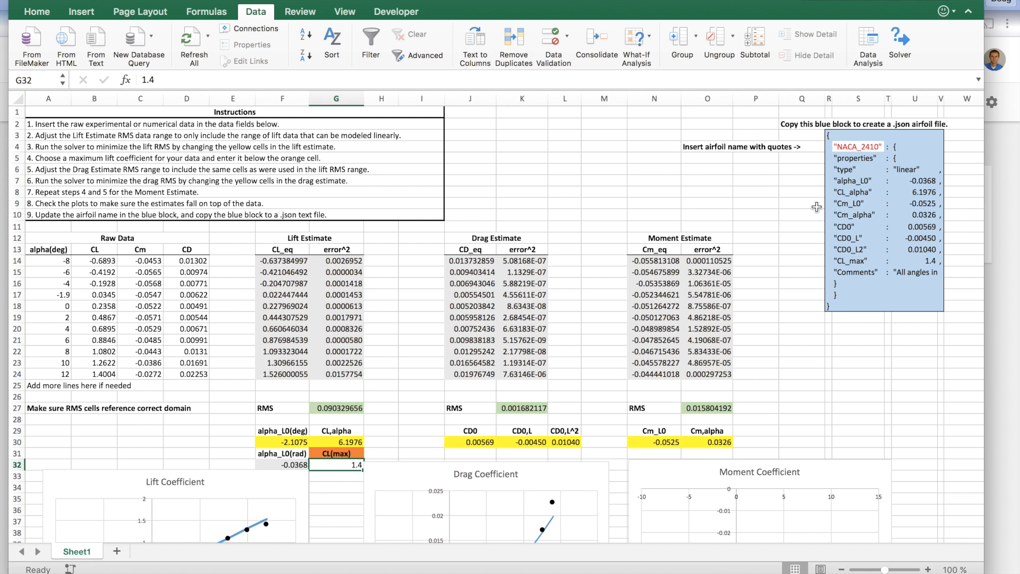
pyautogui.moveTo(832, 134); pyautogui.dragTo(940, 310)
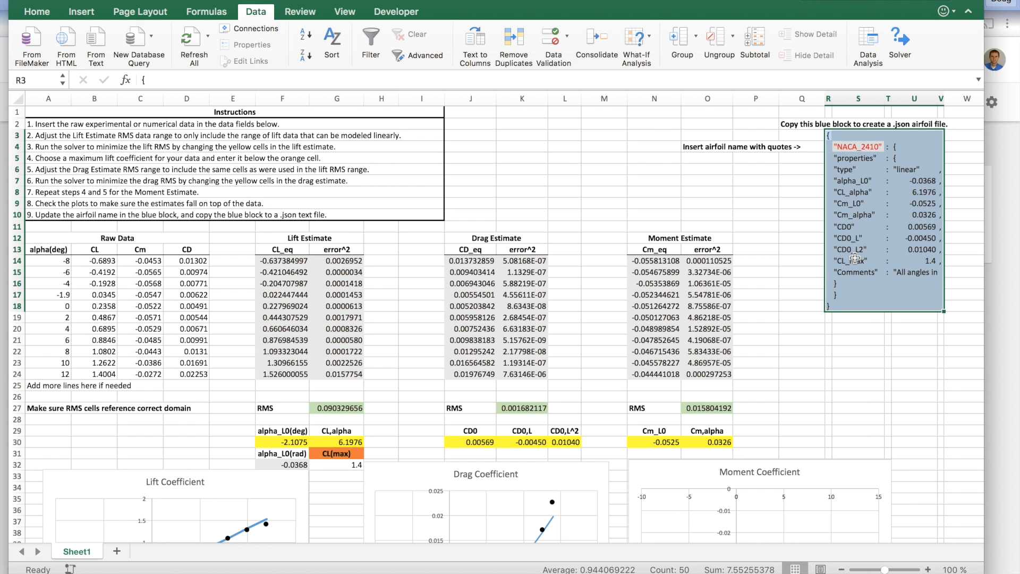
pyautogui.click(847, 150)
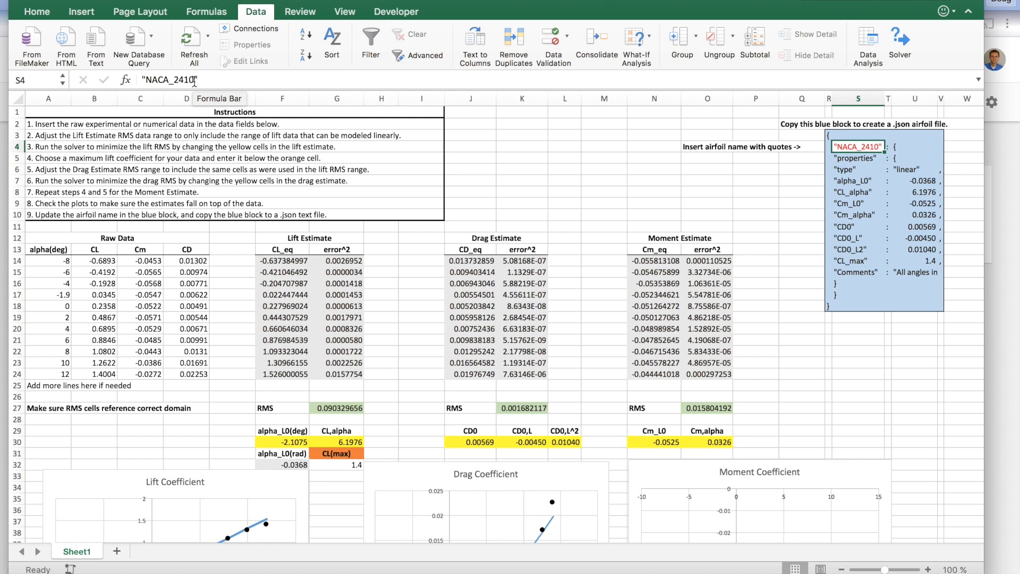
# Change the airfoil name in cell S4 of the blue JSON block to "NACA_4412", including the quotes.
pyautogui.moveTo(194, 80); pyautogui.dragTo(147, 83)
pyautogui.write('NACA_')
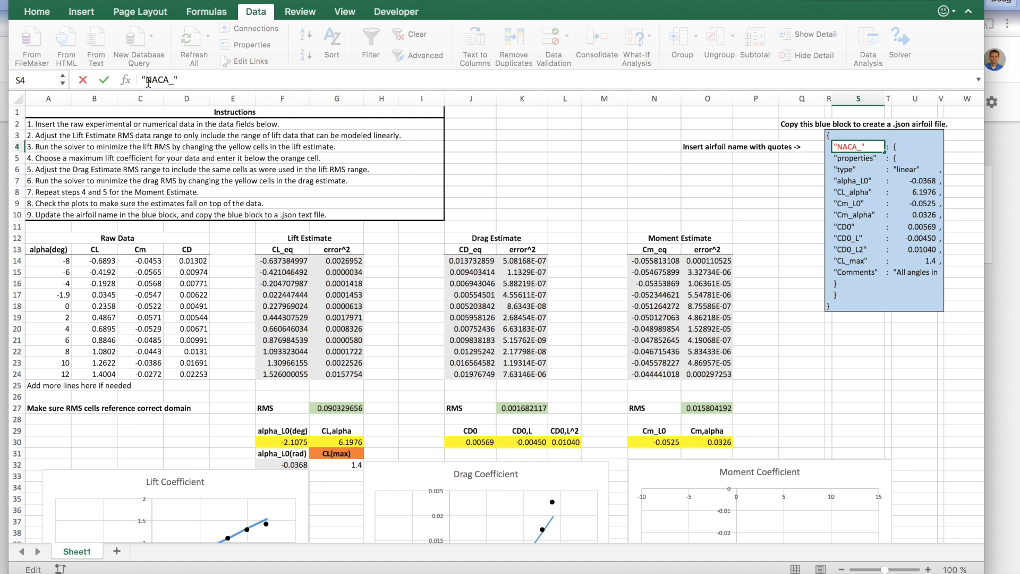
pyautogui.write('4412')
pyautogui.press('Return')
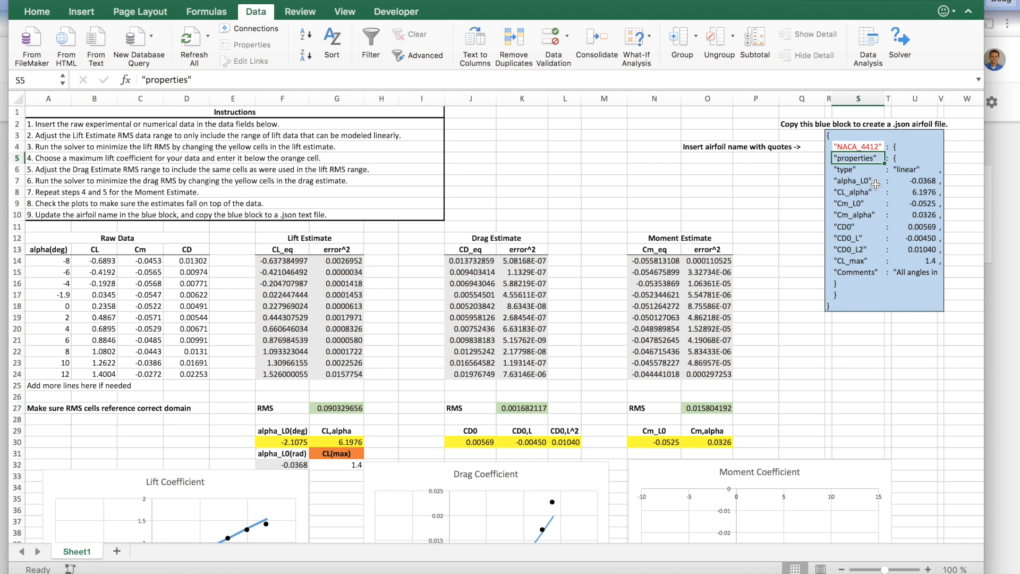
# Review the coefficient entries from alpha_L0 to CL_max in the blue JSON block R3:V18, and check the lift, drag and moment charts.
pyautogui.click(913, 181)
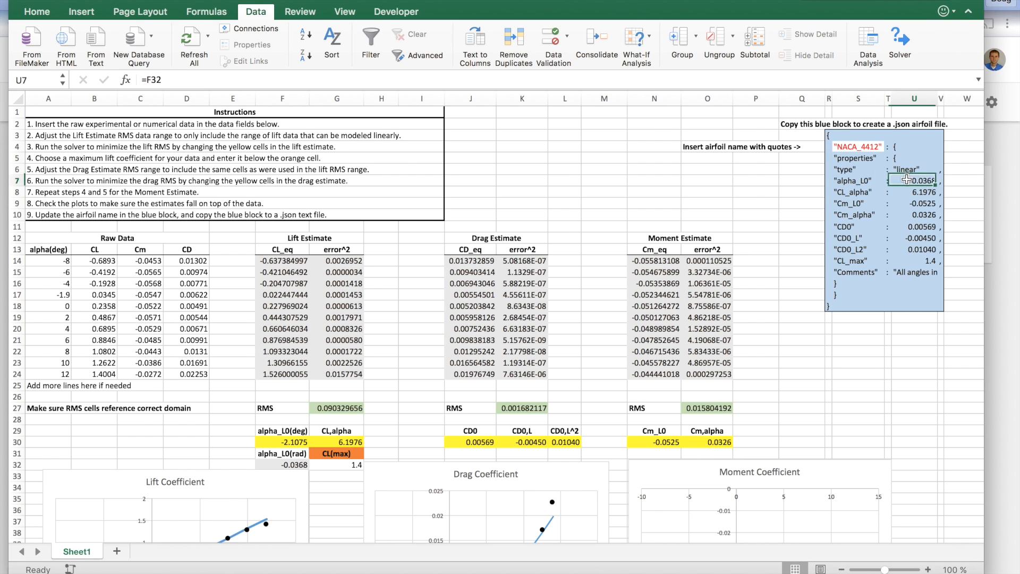
pyautogui.press('Down')
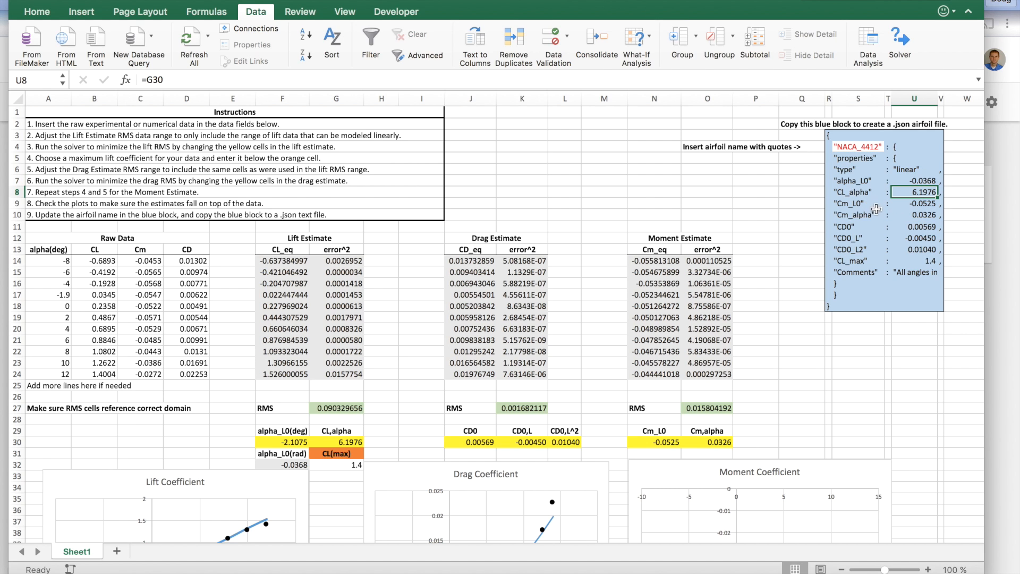
pyautogui.click(900, 204)
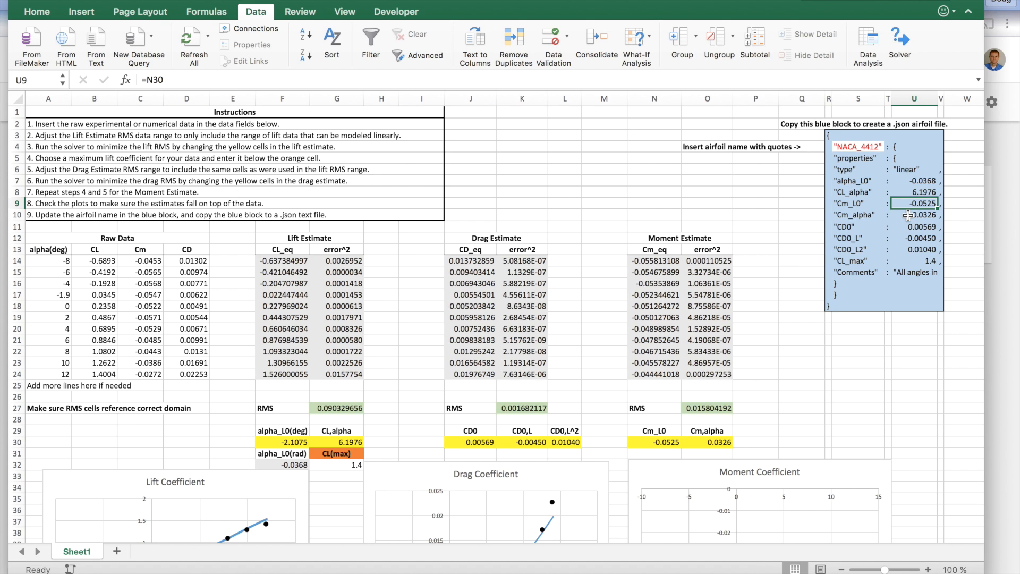
pyautogui.moveTo(845, 226); pyautogui.dragTo(849, 249)
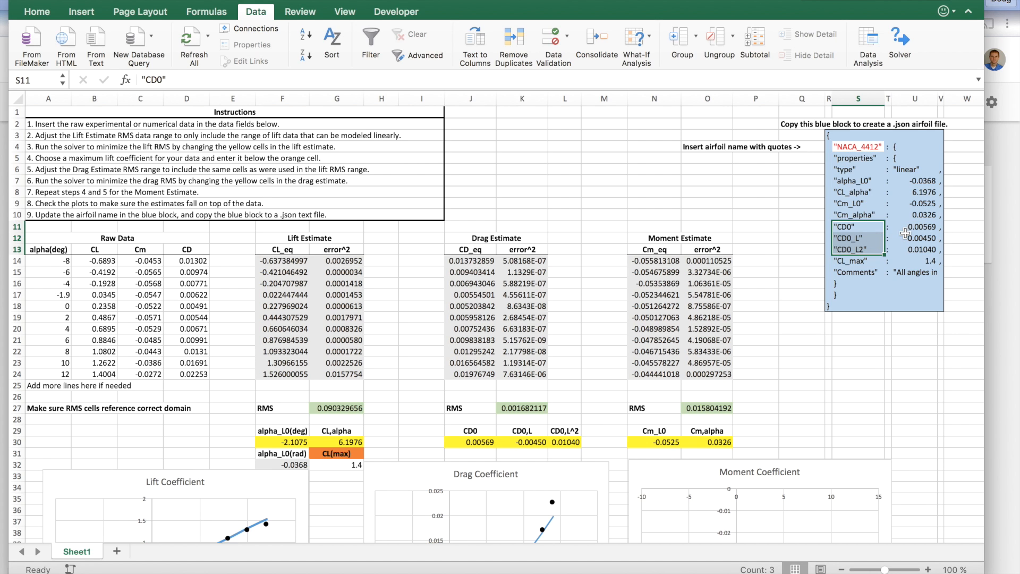
pyautogui.click(896, 260)
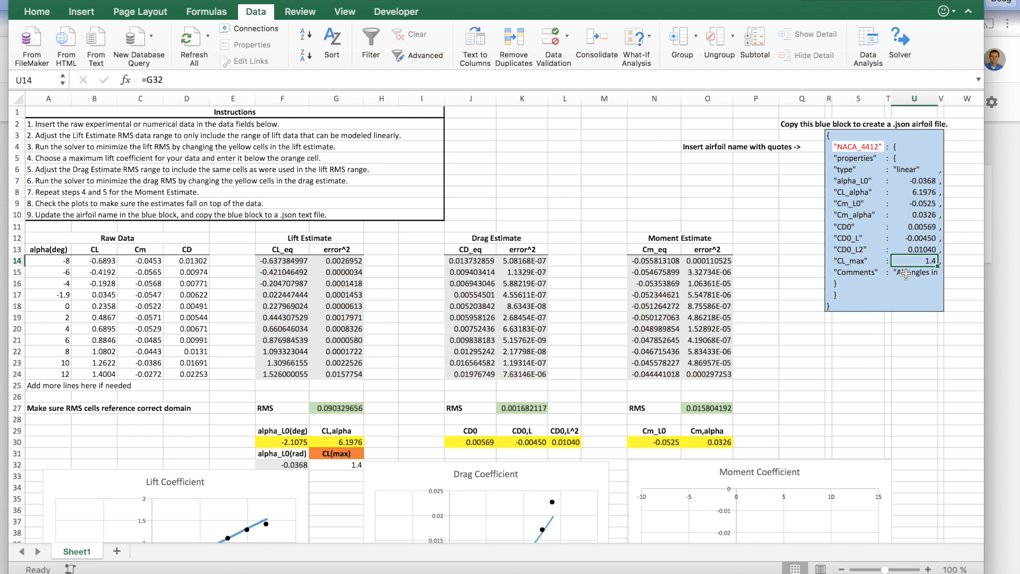
pyautogui.moveTo(828, 134); pyautogui.dragTo(940, 302)
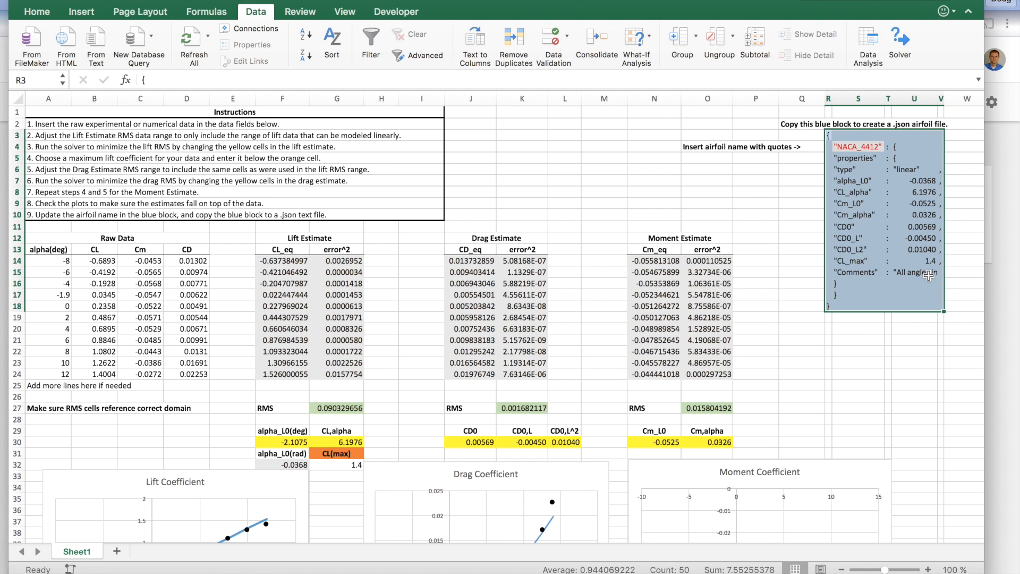
pyautogui.click(916, 180)
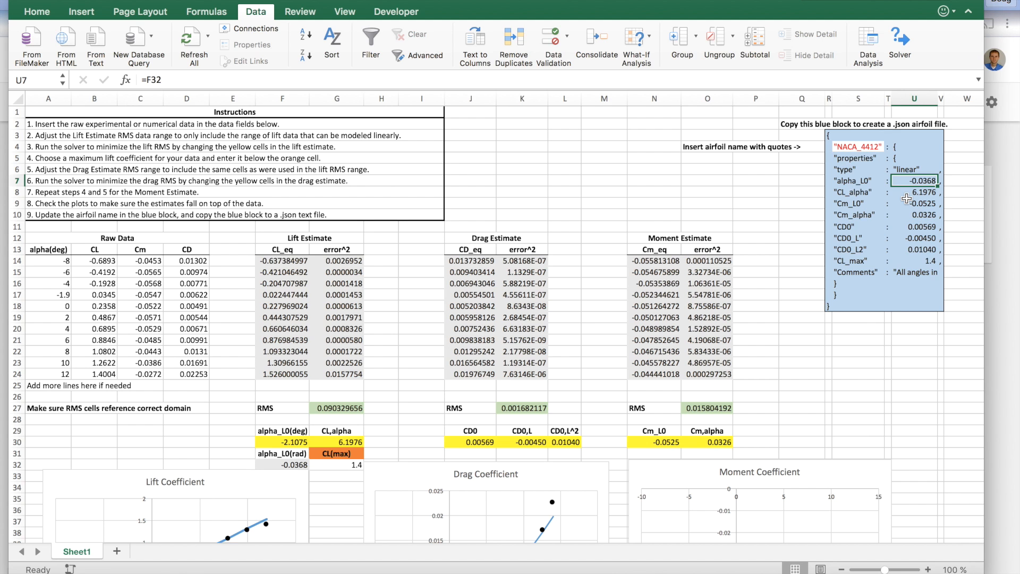
pyautogui.scroll(-5, 404, 345)
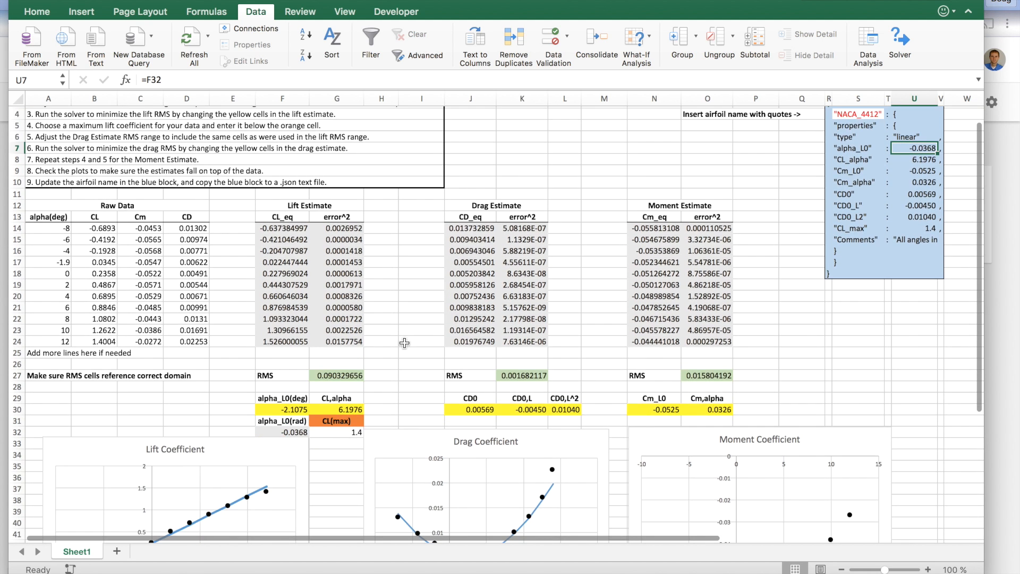
pyautogui.scroll(-4, 404, 345)
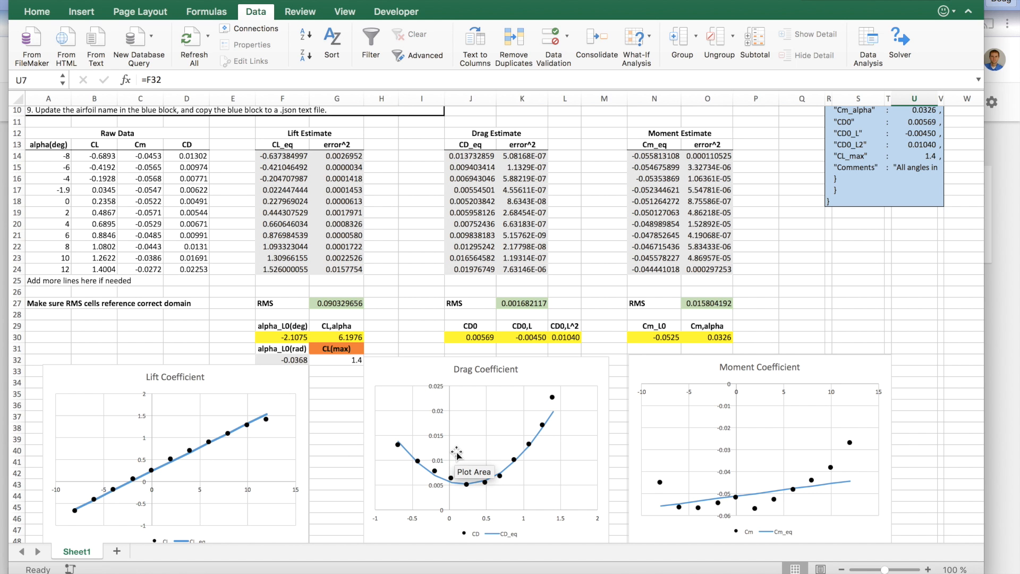
pyautogui.scroll(9, 406, 305)
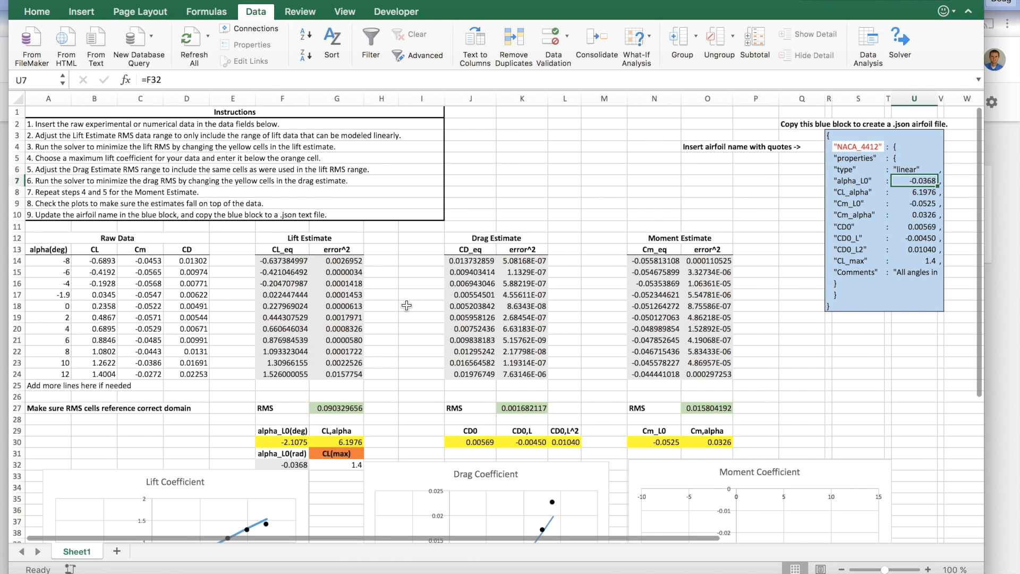